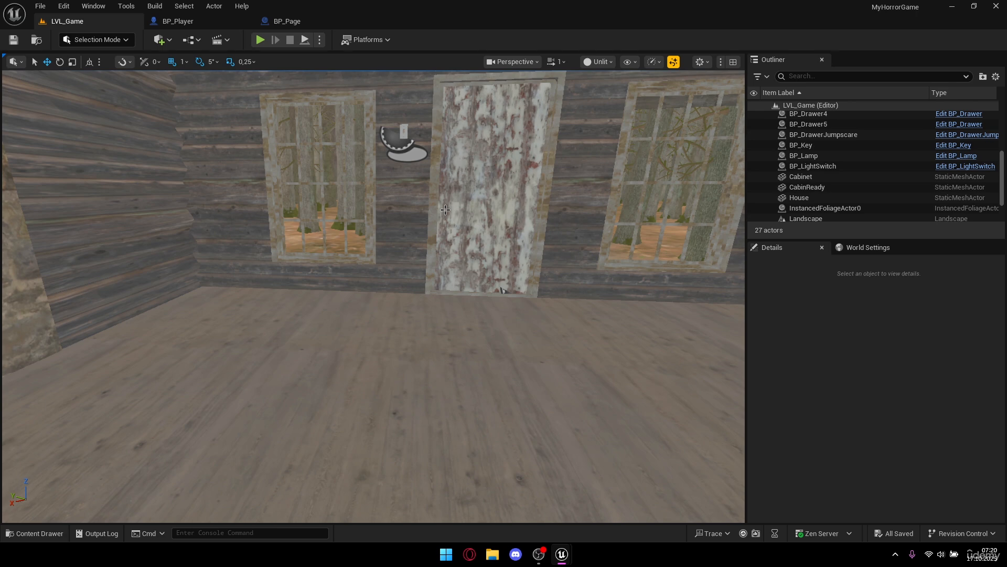
Open the WB_MainUI widget blueprint from the _Main/UI/Widgets content folder.
scroll(327, 326, up, 3)
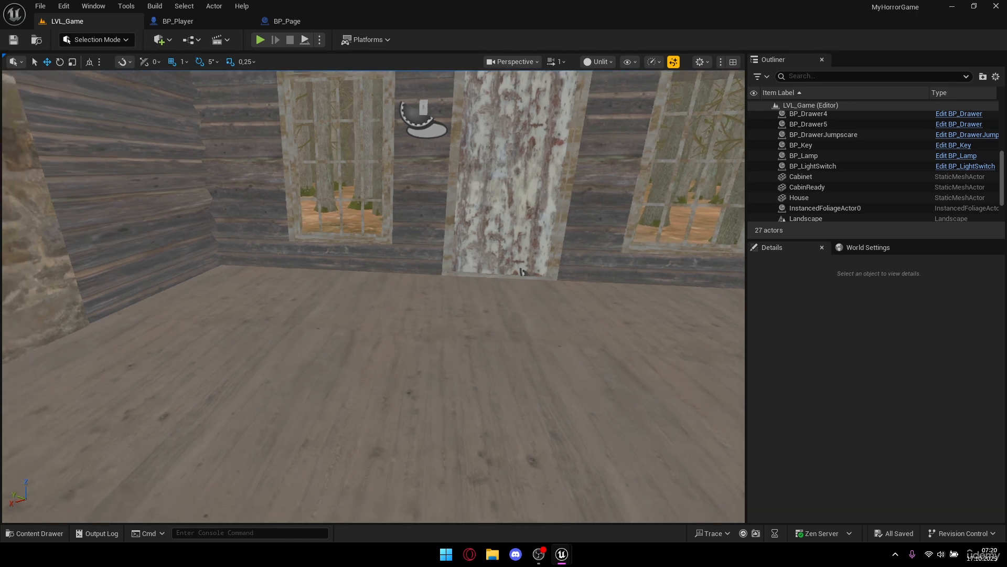
key(ctrl+space)
click(386, 325)
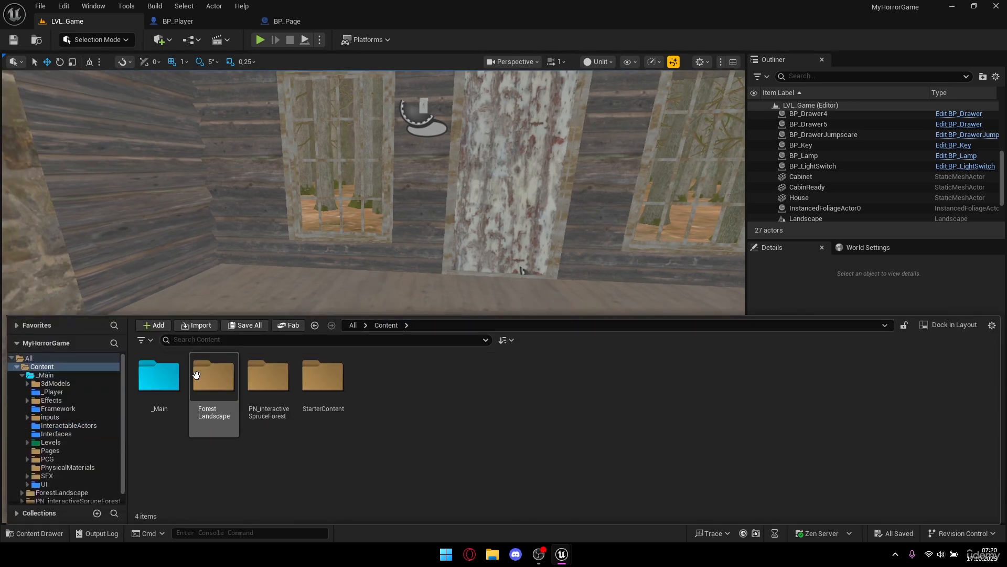
double_click(159, 376)
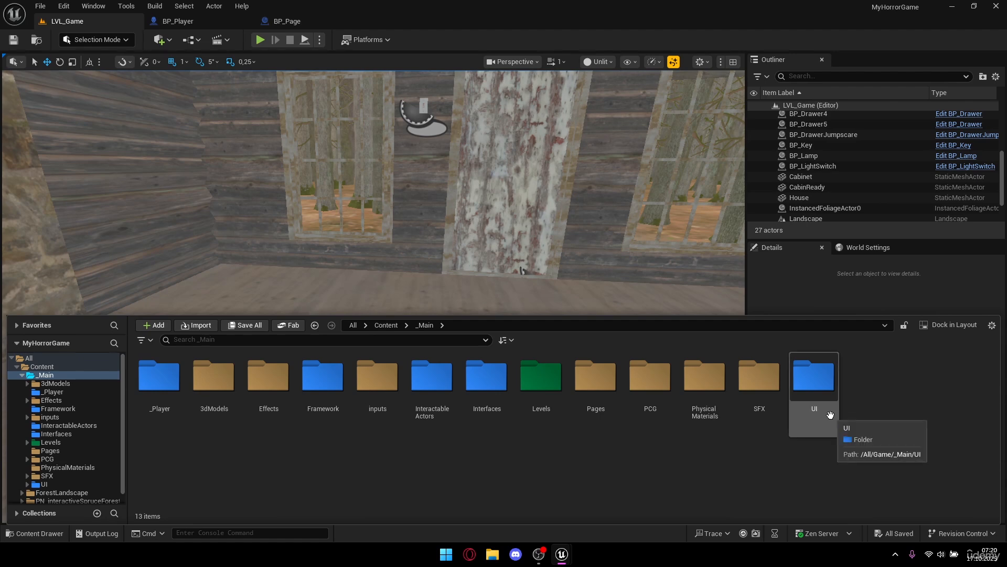
double_click(829, 419)
double_click(160, 383)
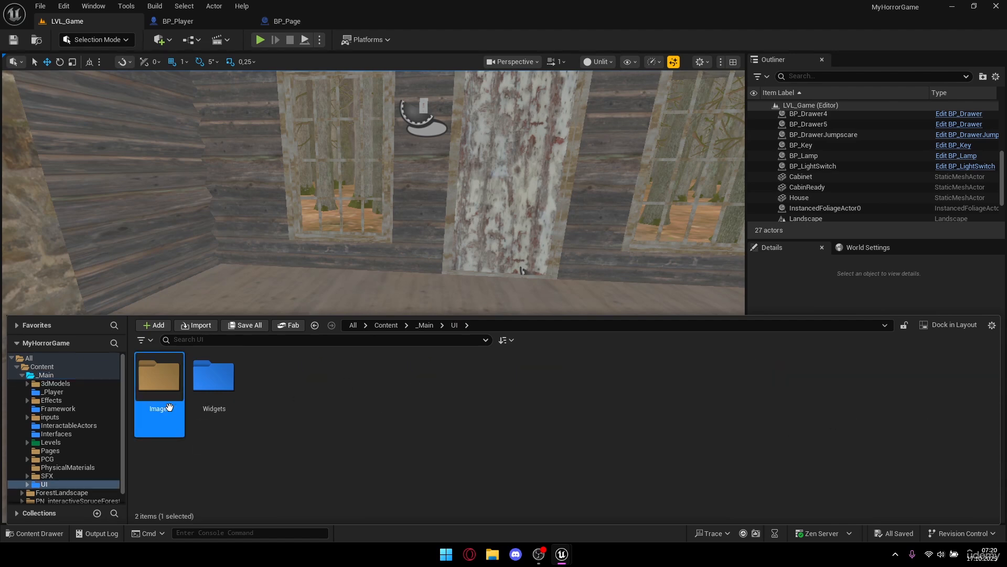
key(alt+Left)
double_click(218, 387)
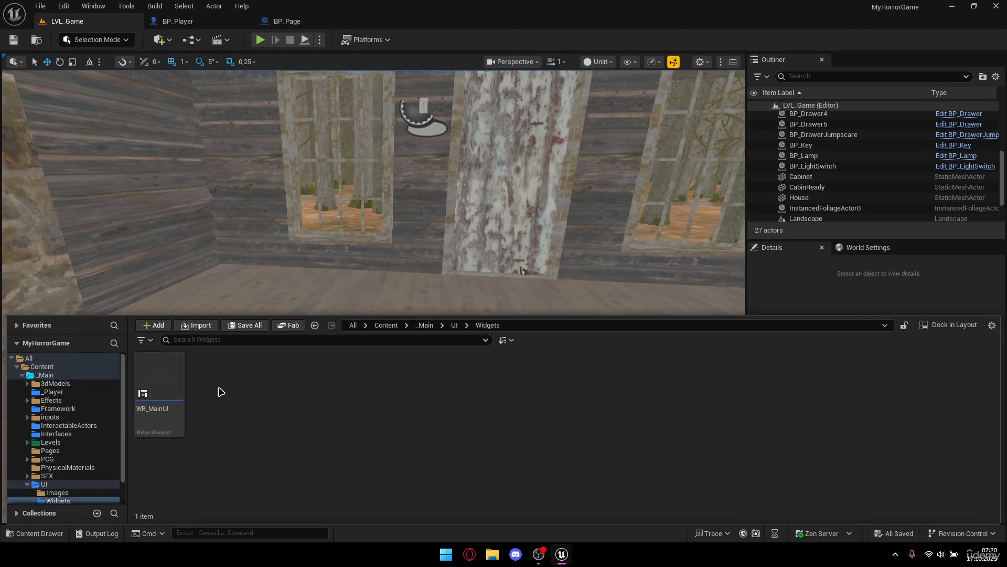
click(172, 378)
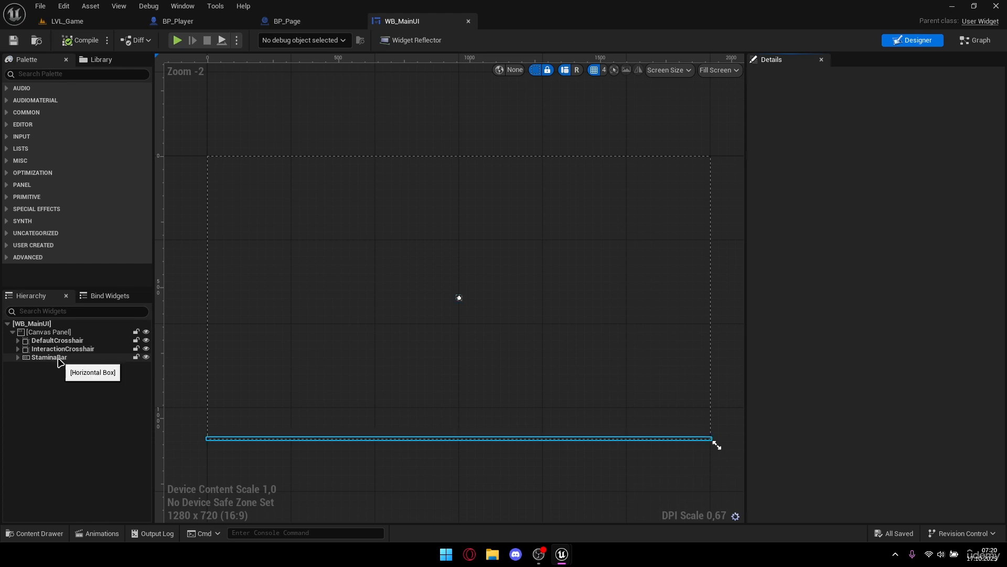
Run the game preview and sprint forward to check the stamina bar on the main UI, ending the preview again.
click(183, 42)
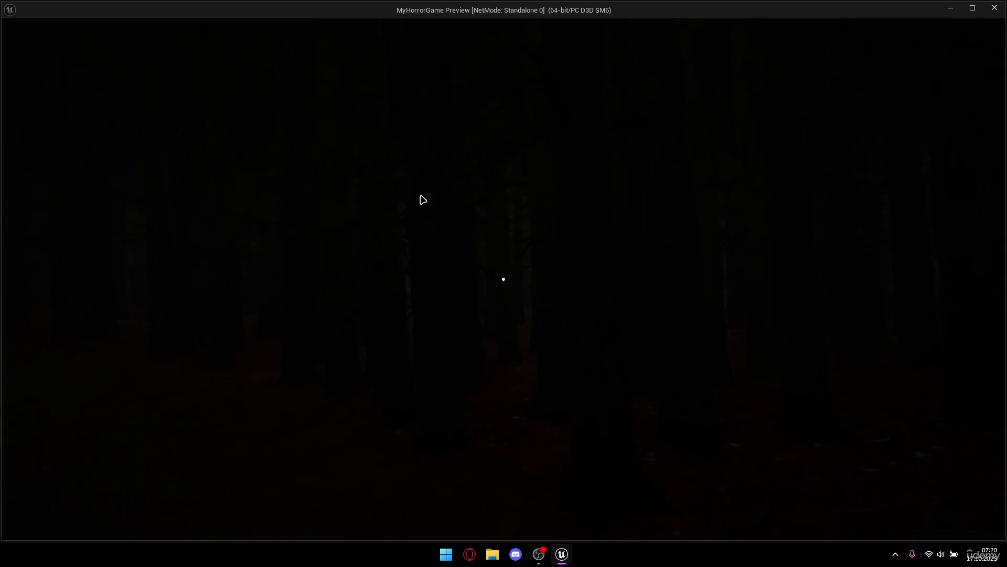
key(shift+w)
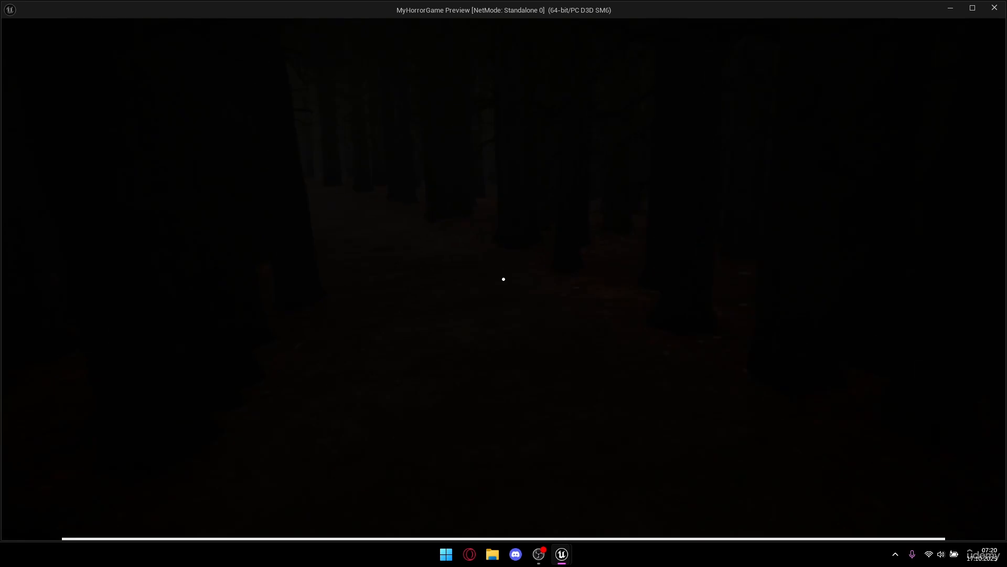
key(Escape)
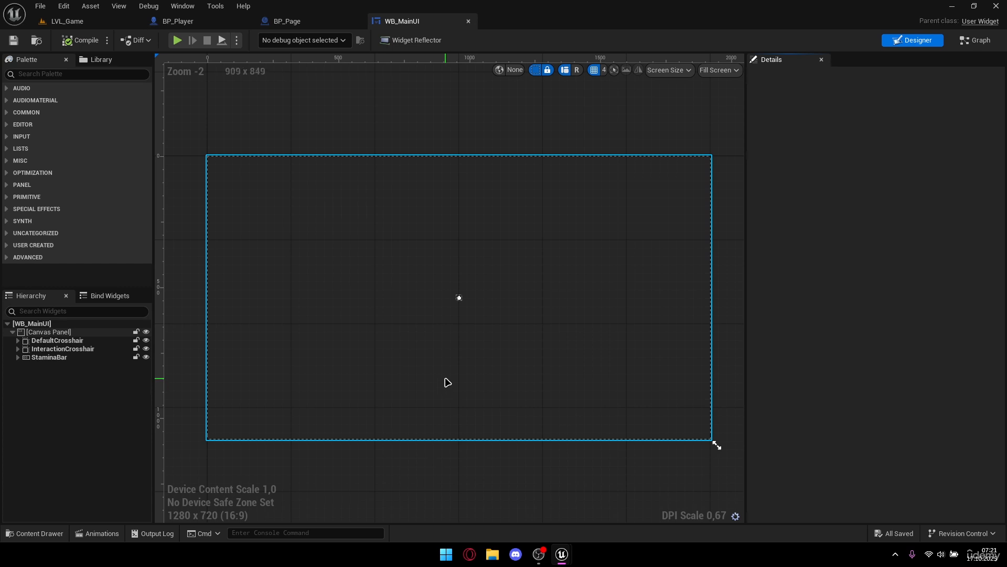
Place a Size Box in the Canvas Panel, below the crosshair at about X 848, Y 812.
click(40, 76)
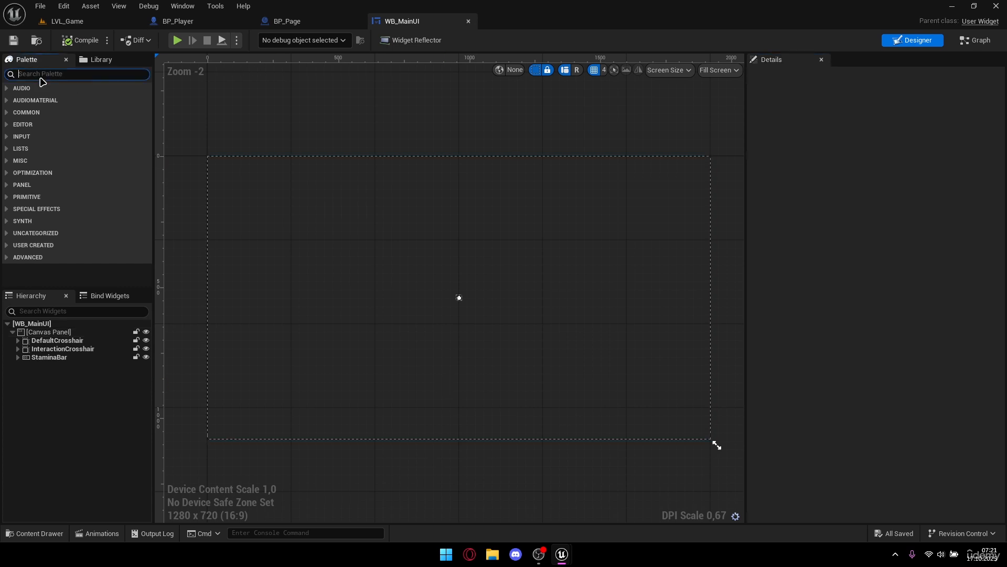
text(size)
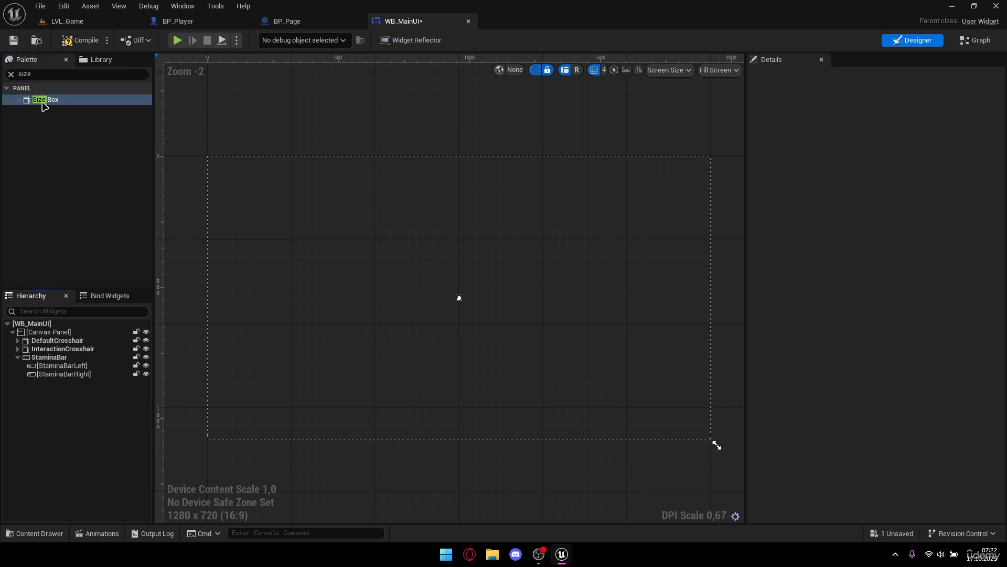
click(53, 101)
drag(55, 107, 430, 369)
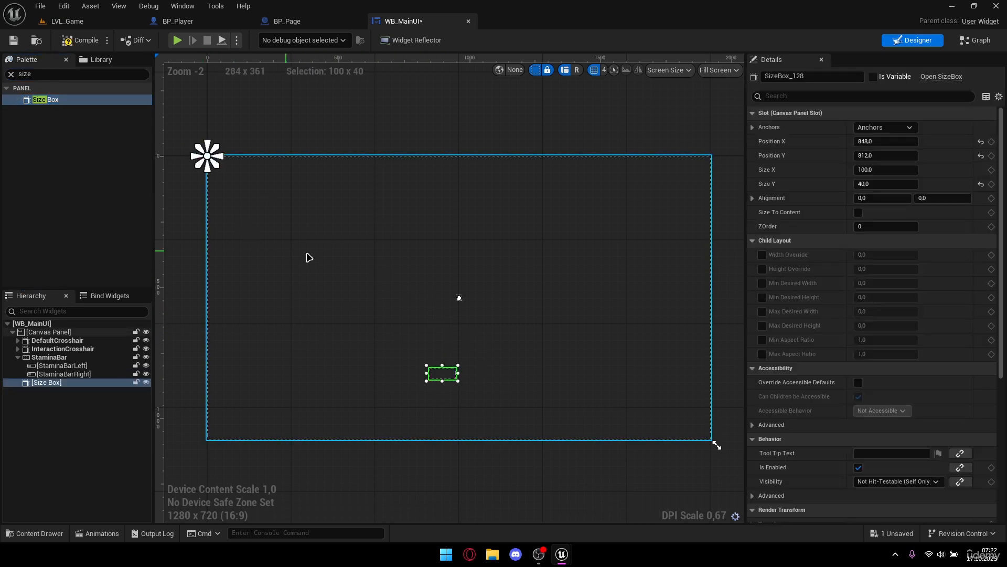
click(17, 357)
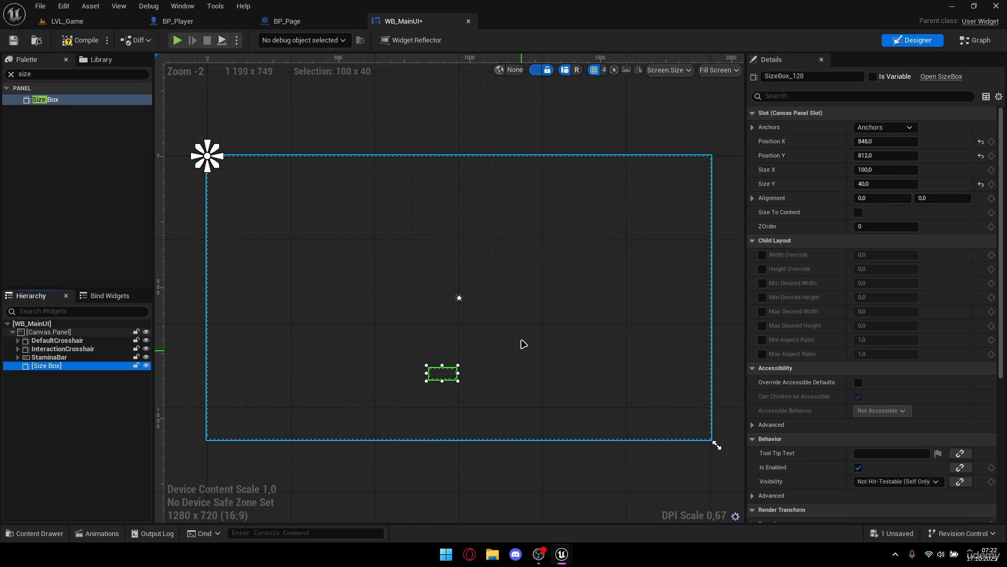
right_drag(490, 292, 463, 286)
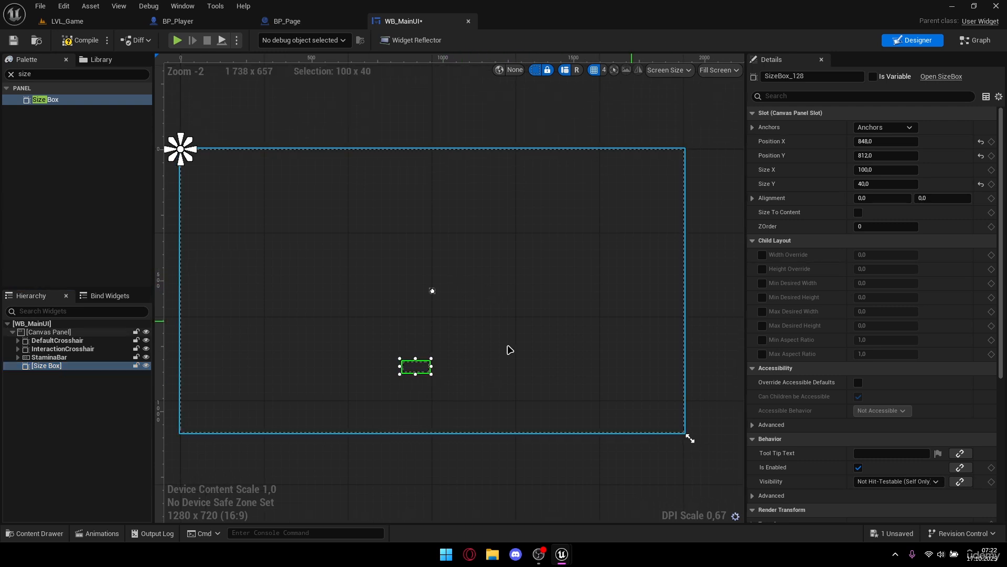
right_drag(427, 189, 452, 196)
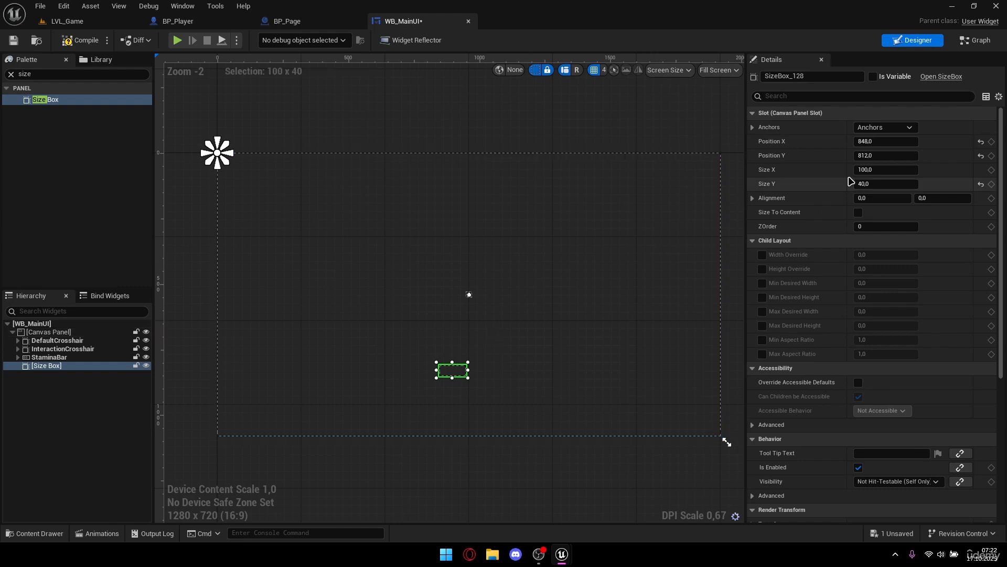
Anchor the Size Box with the preset that stretches horizontally across the canvas at its vertical middle.
click(870, 128)
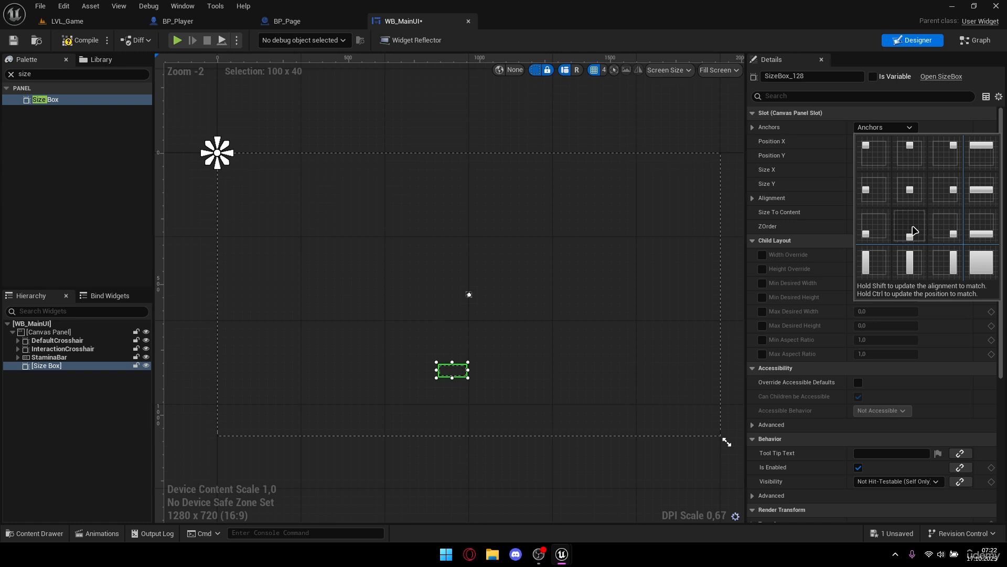
click(974, 230)
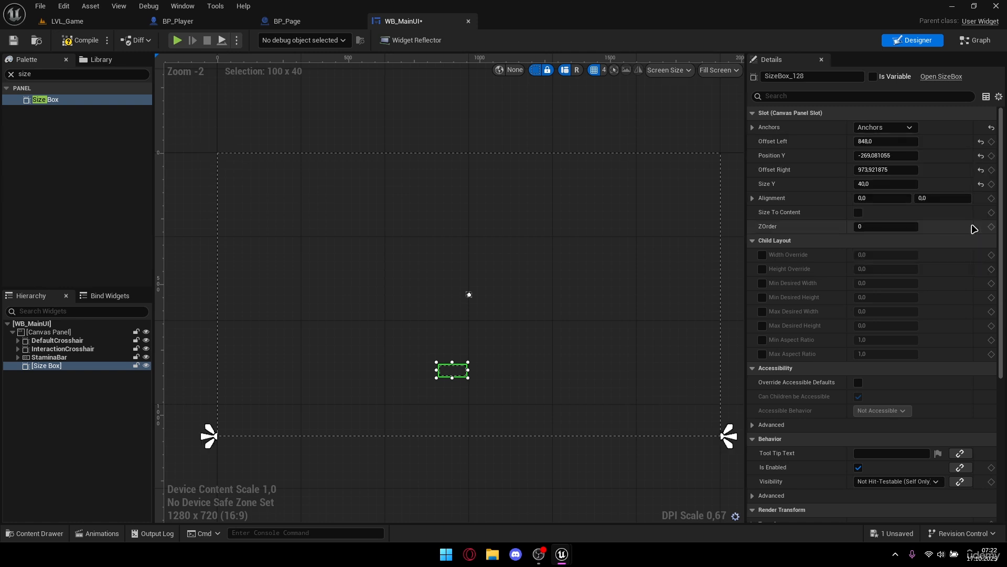
click(886, 127)
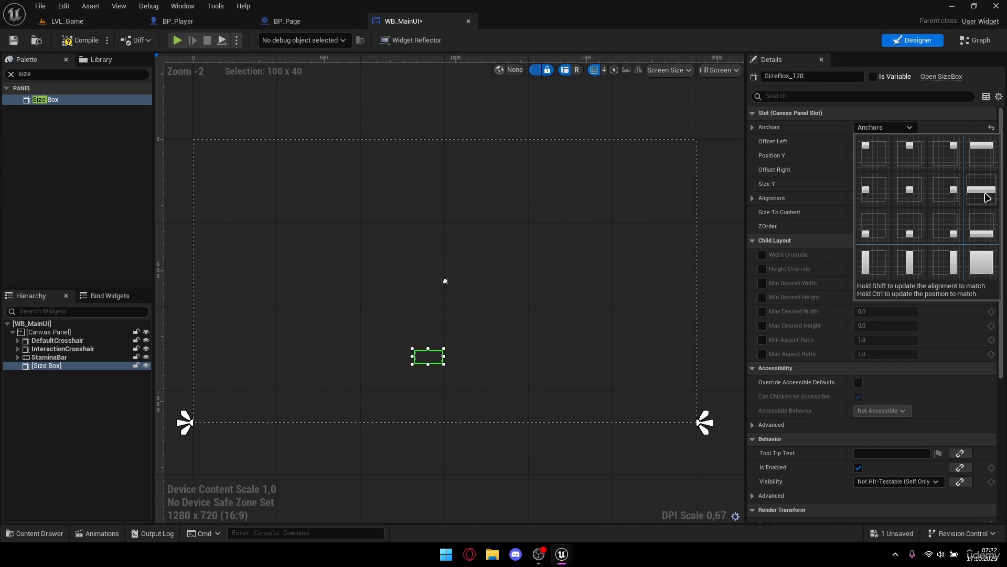
click(981, 190)
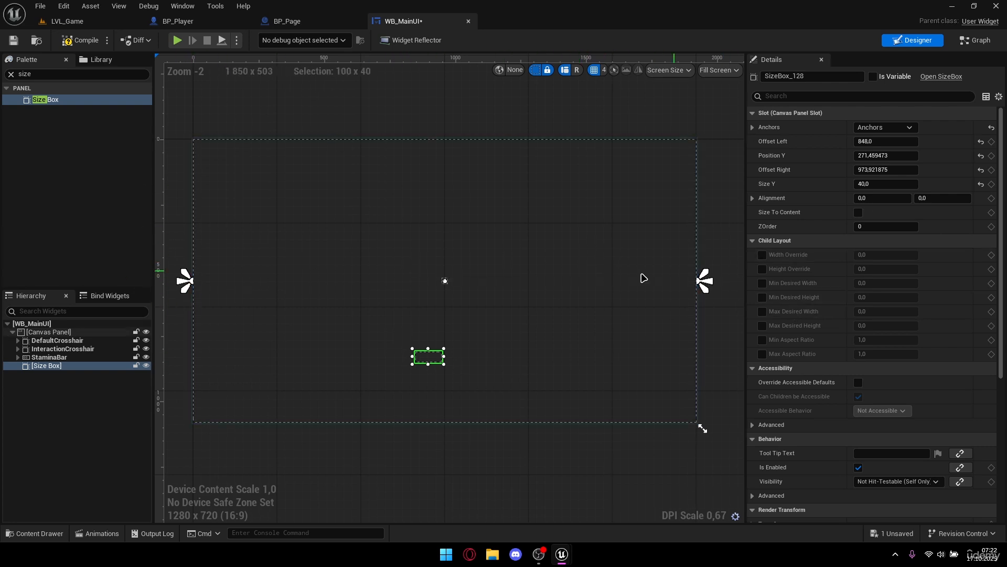
Set the Size Box's Offset Left and Offset Right to 0.
click(882, 141)
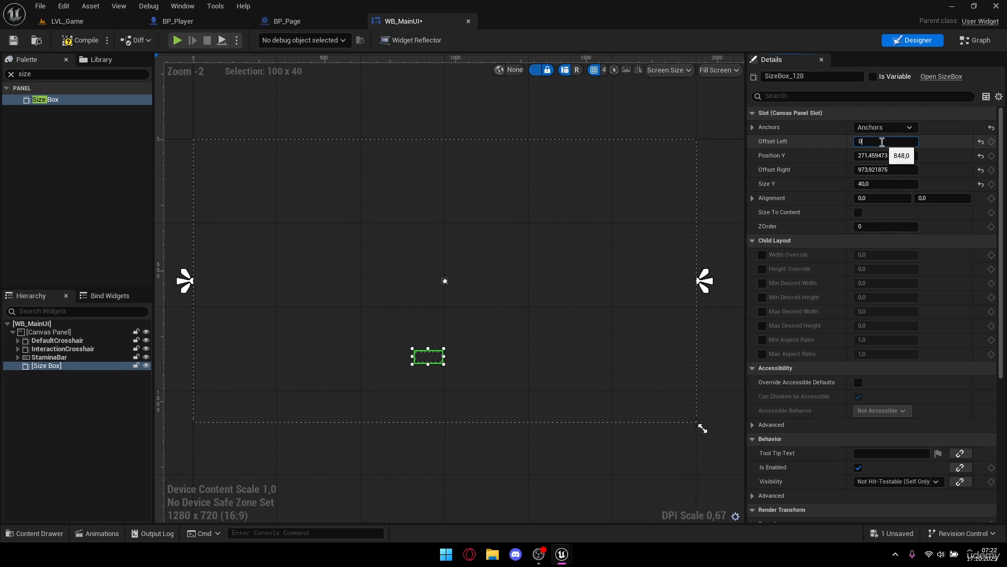
key(Tab)
key(Return)
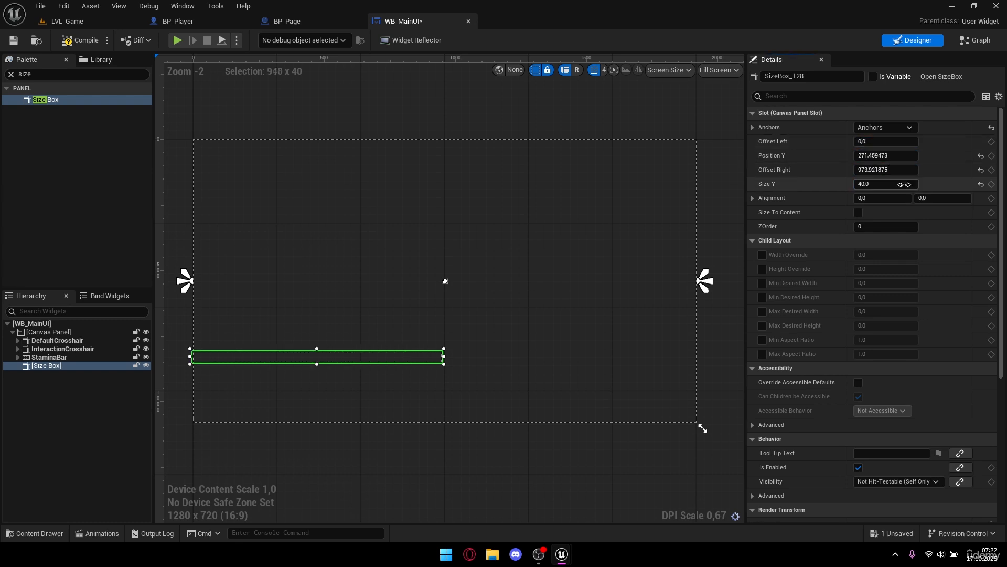
click(896, 173)
text(0)
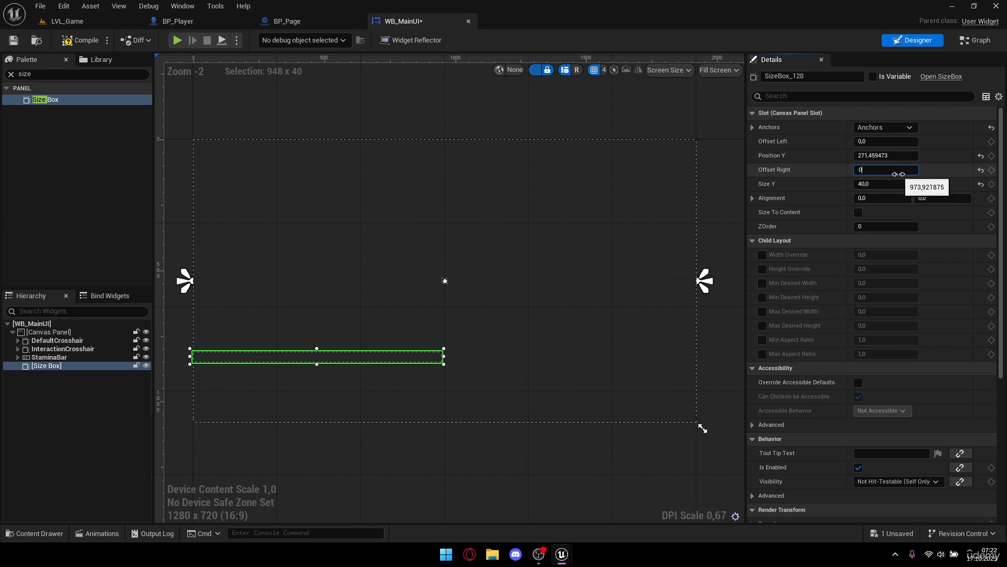
key(Return)
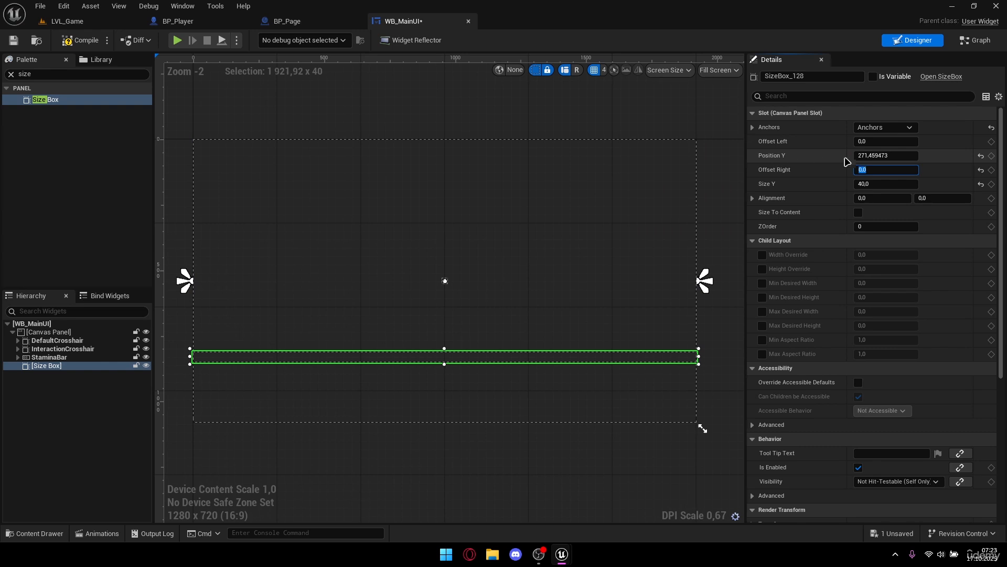
Set the Size Box's Position Y to 400.
click(866, 155)
text(4)
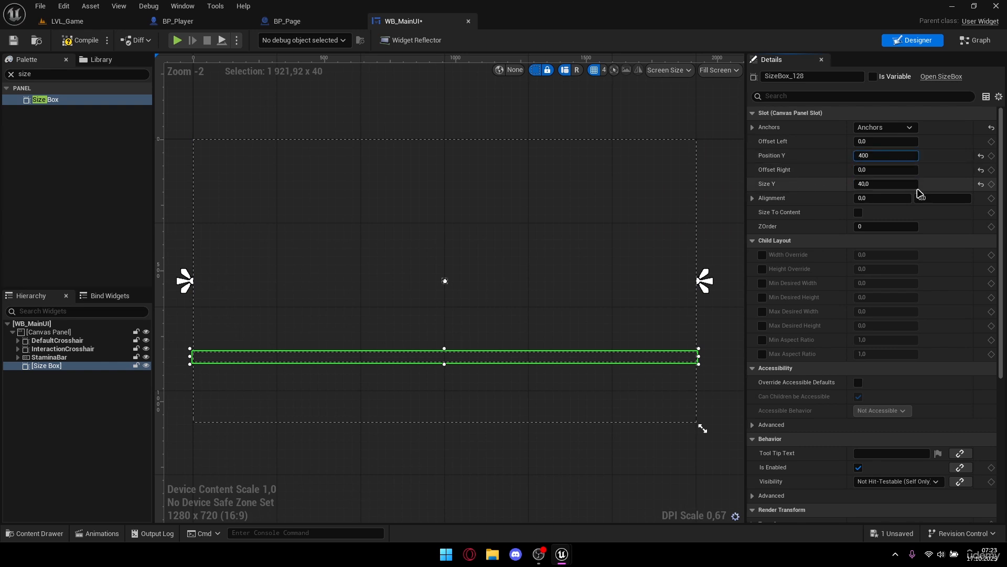
text(00)
key(Return)
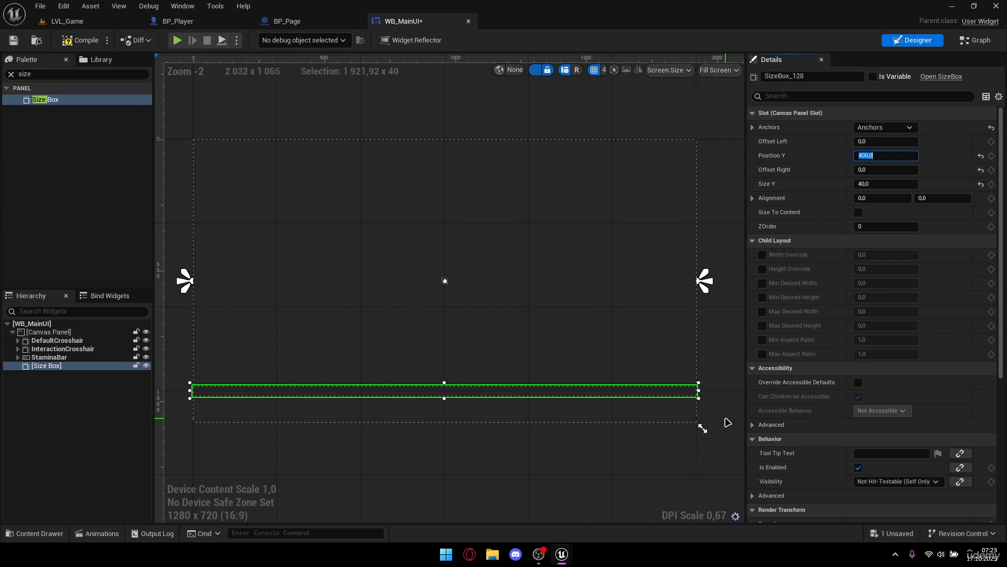
Add a Text widget inside the Size Box.
click(55, 74)
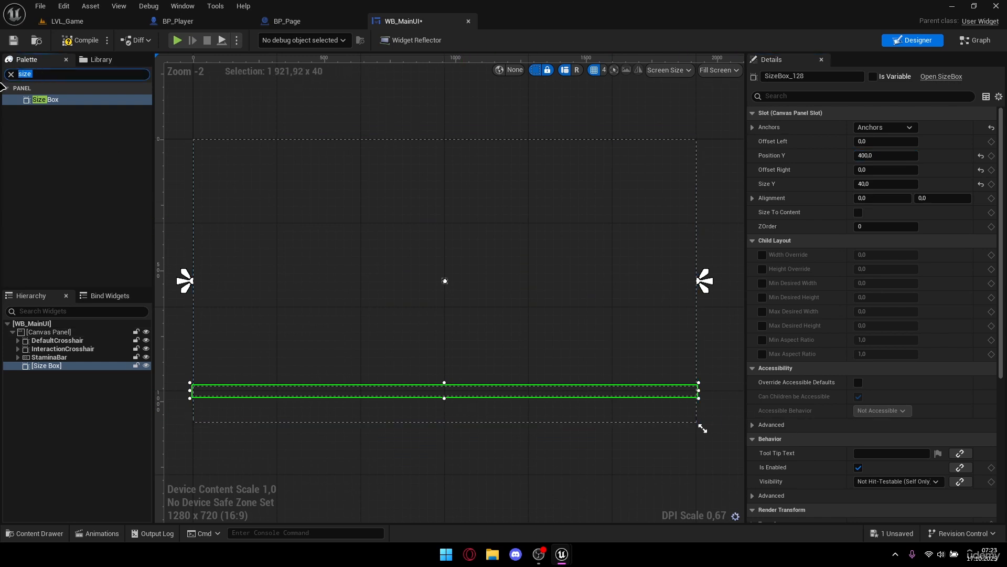
text(tex)
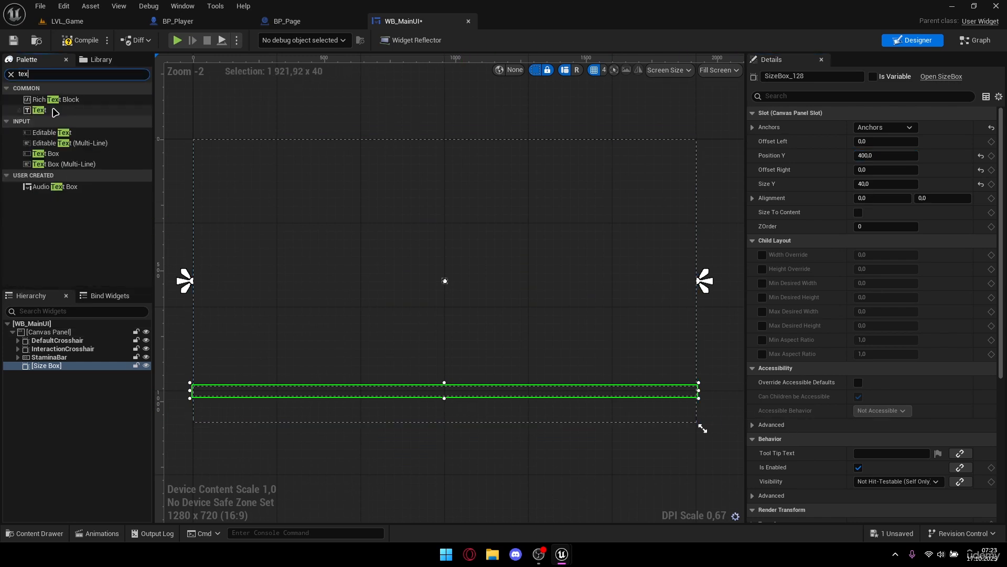
drag(39, 109, 445, 390)
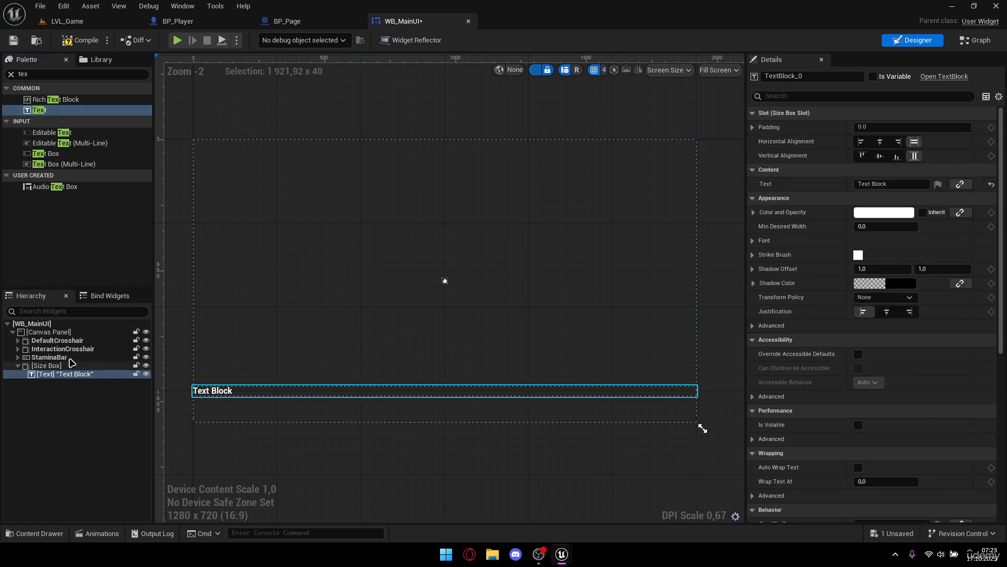
right_drag(597, 250, 556, 244)
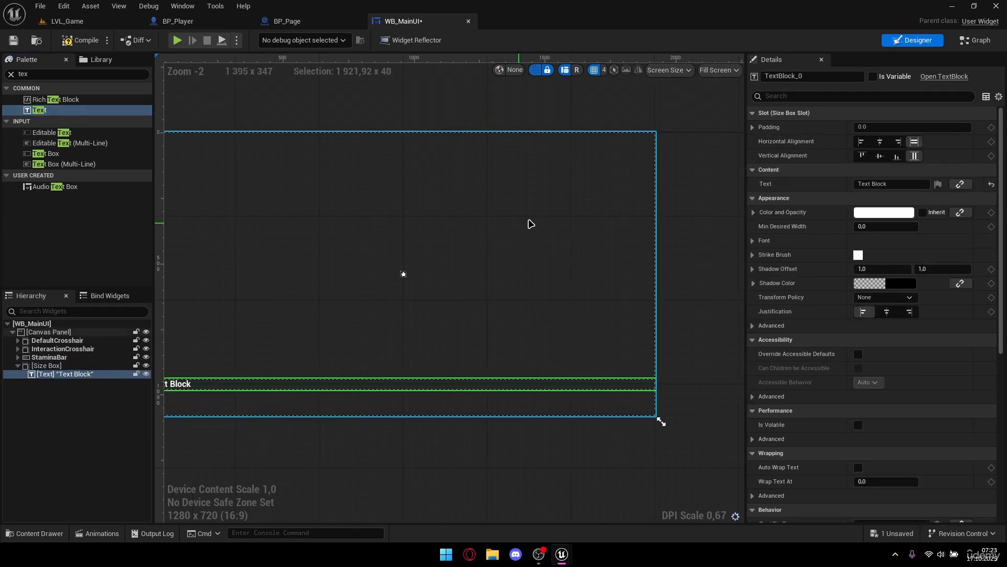
Make the text block a variable and rename it InfoText.
click(873, 77)
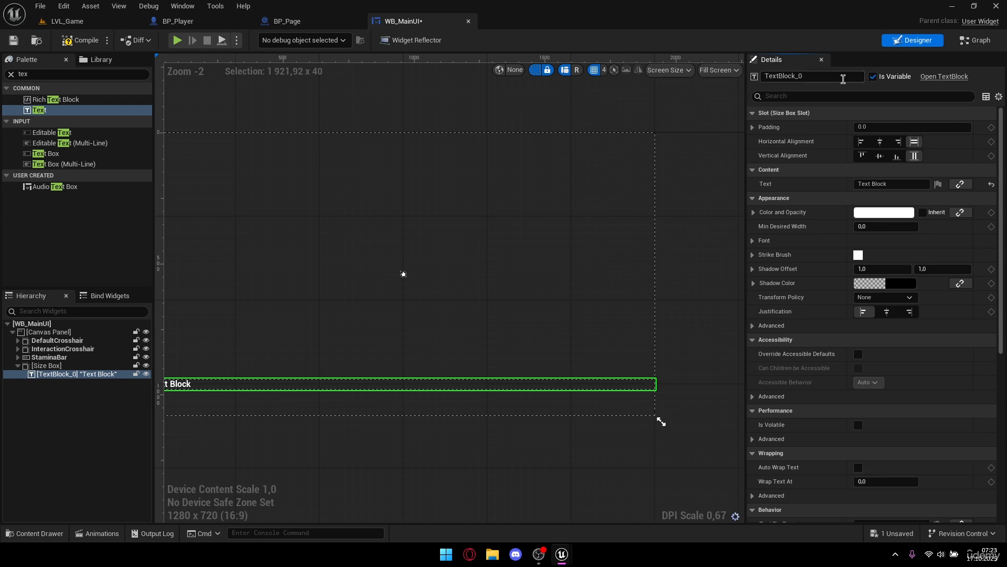
drag(839, 77, 754, 79)
text(InfoText)
key(Return)
Center InfoText horizontally and vertically within the Size Box.
scroll(662, 137, down, 2)
right_drag(587, 184, 566, 179)
scroll(607, 175, up, 1)
click(880, 141)
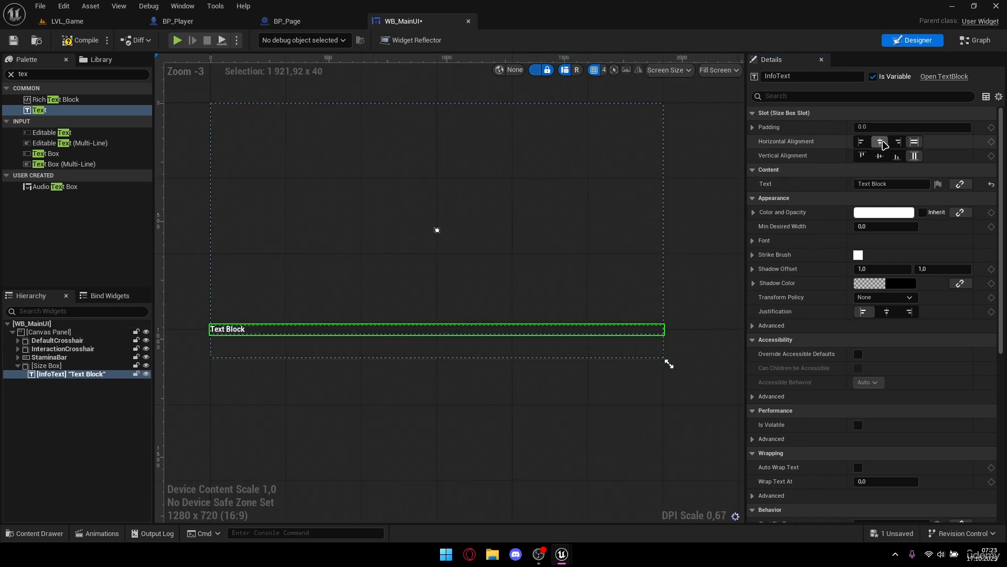
click(881, 155)
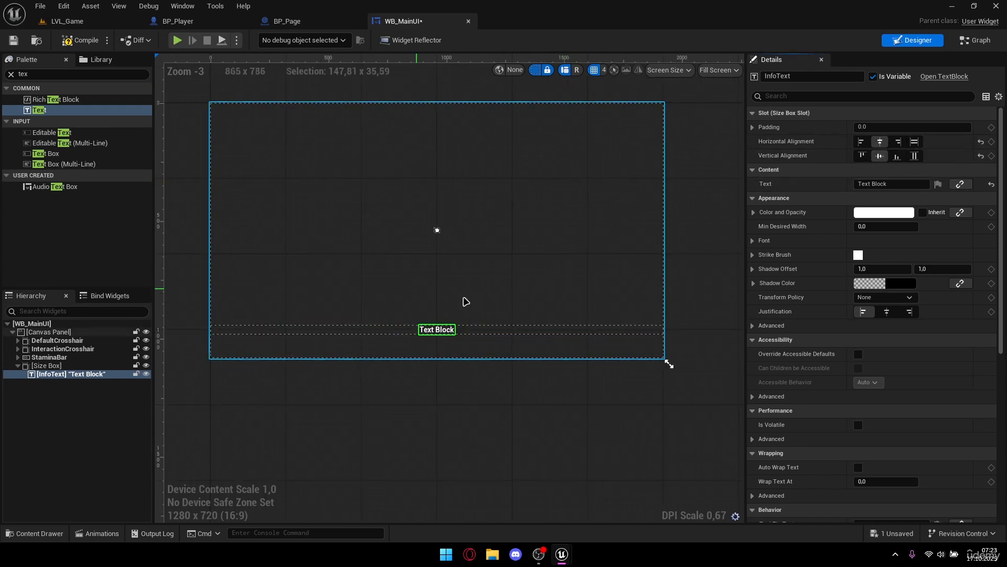
Set InfoText's displayed text to TEXT, and compile and save the WB_MainUI widget.
click(871, 184)
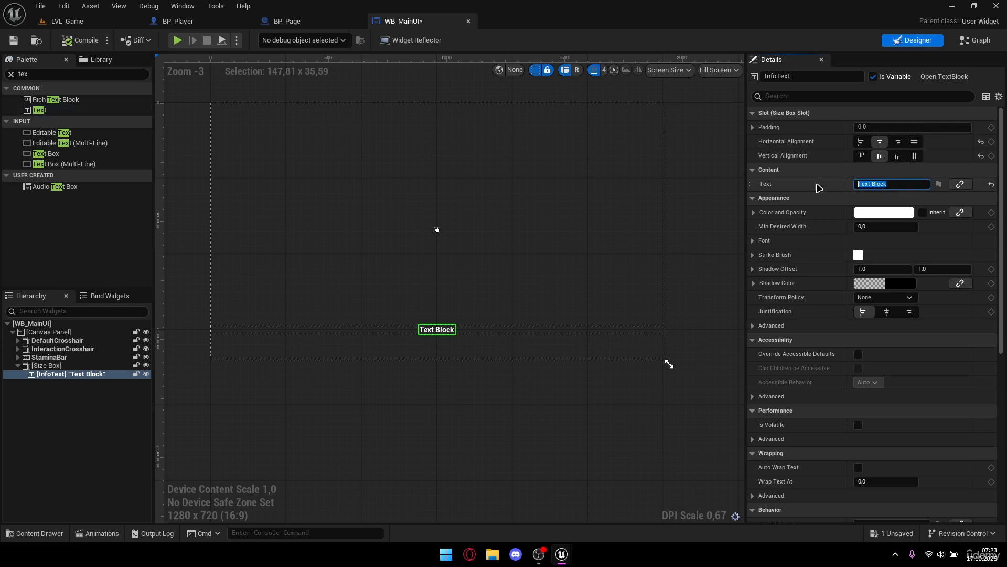
text(TEXT)
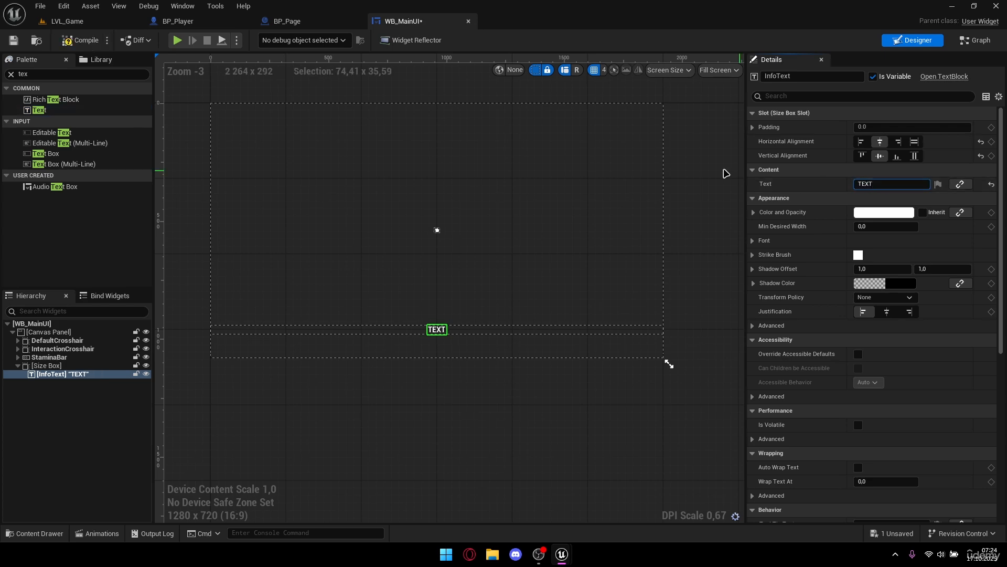
click(82, 42)
click(16, 42)
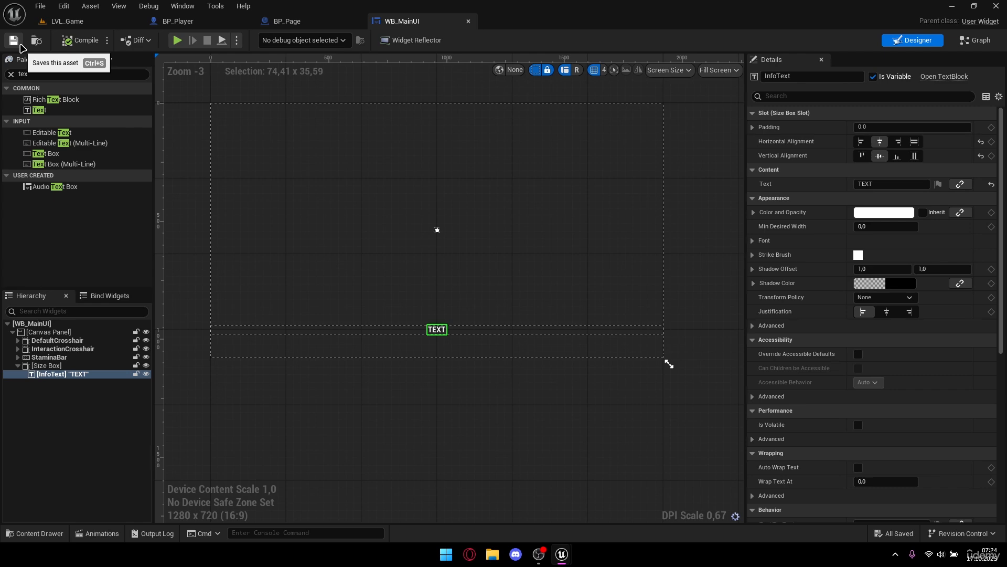
Set InfoText's font typeface to Light, and compile and save the widget.
scroll(362, 243, up, 5)
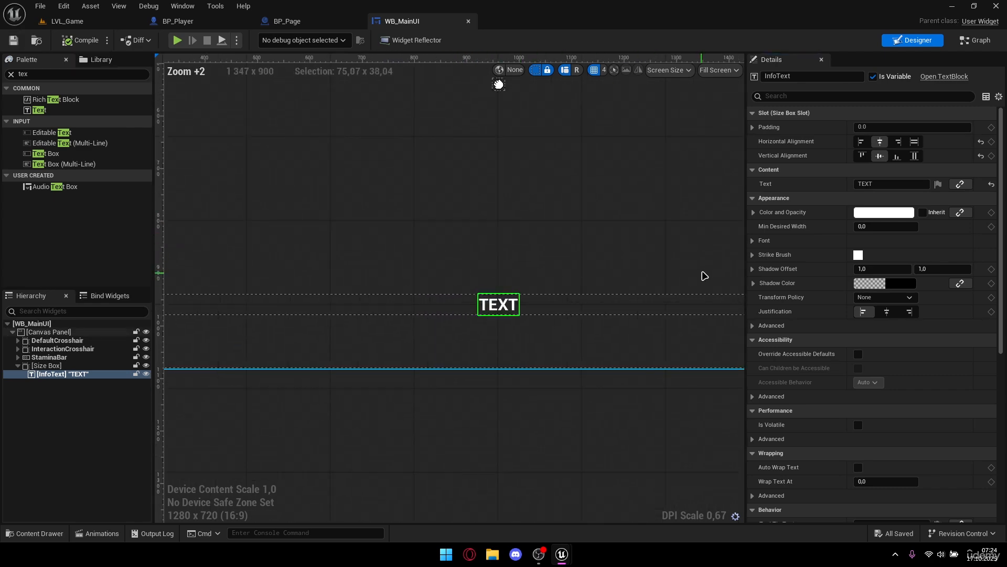
click(753, 241)
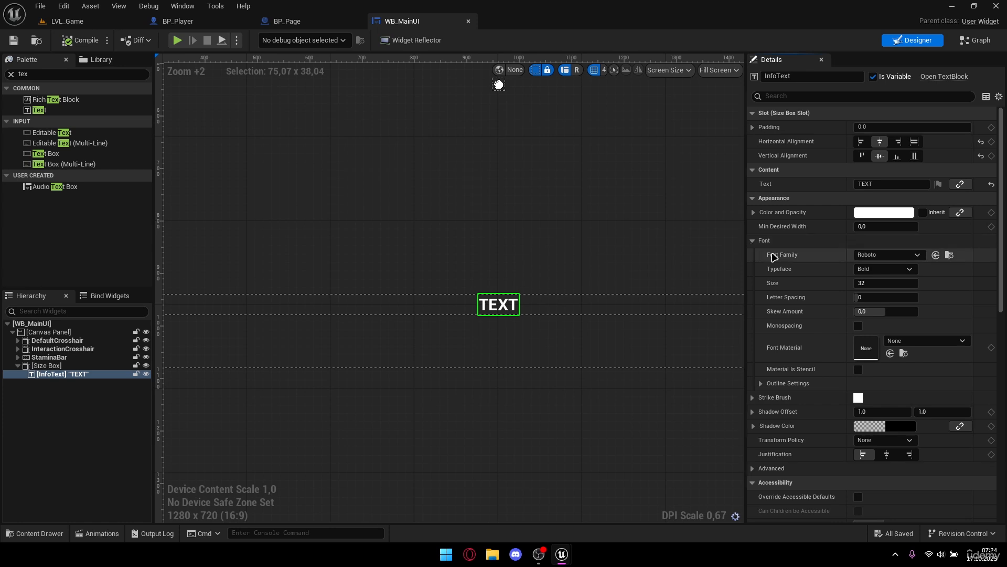
click(873, 270)
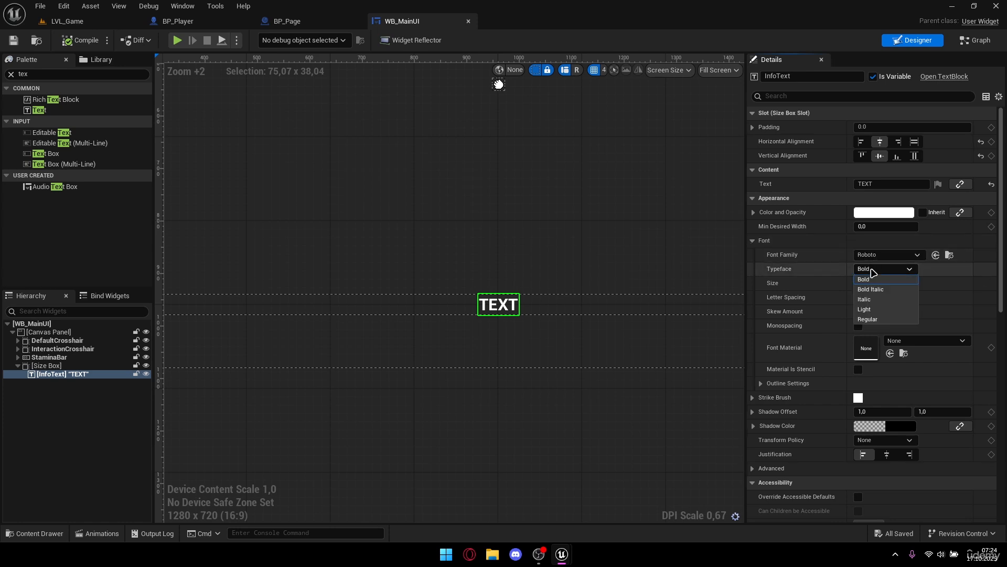
click(873, 311)
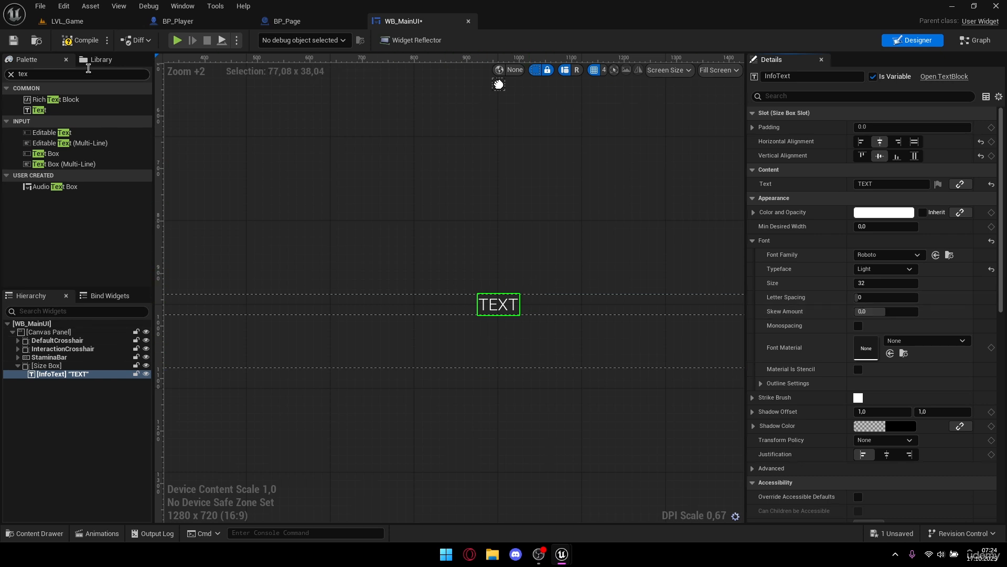
click(80, 40)
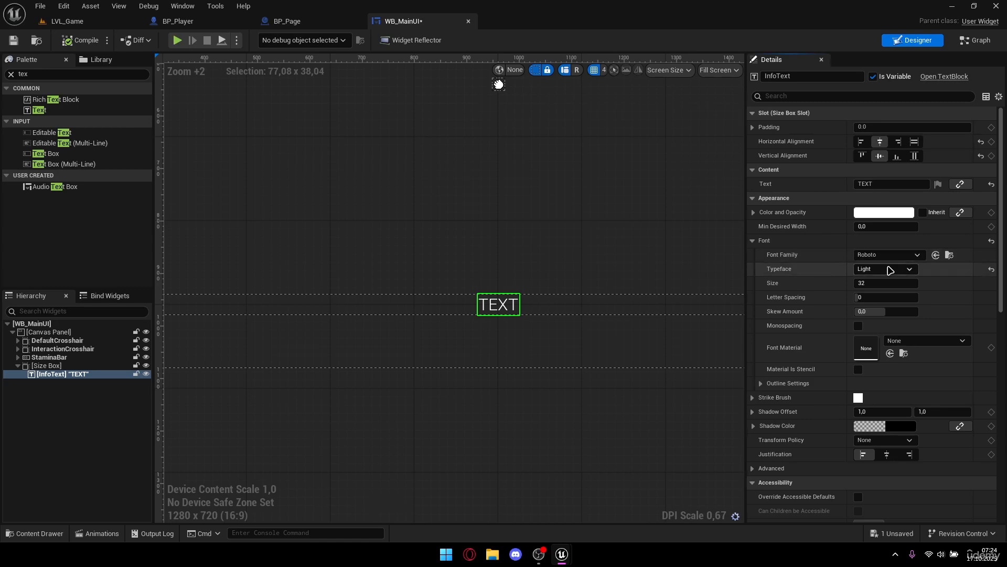
Run the game in a preview window to check how the info text looks, and end the preview.
click(290, 227)
scroll(290, 227, down, 3)
click(178, 41)
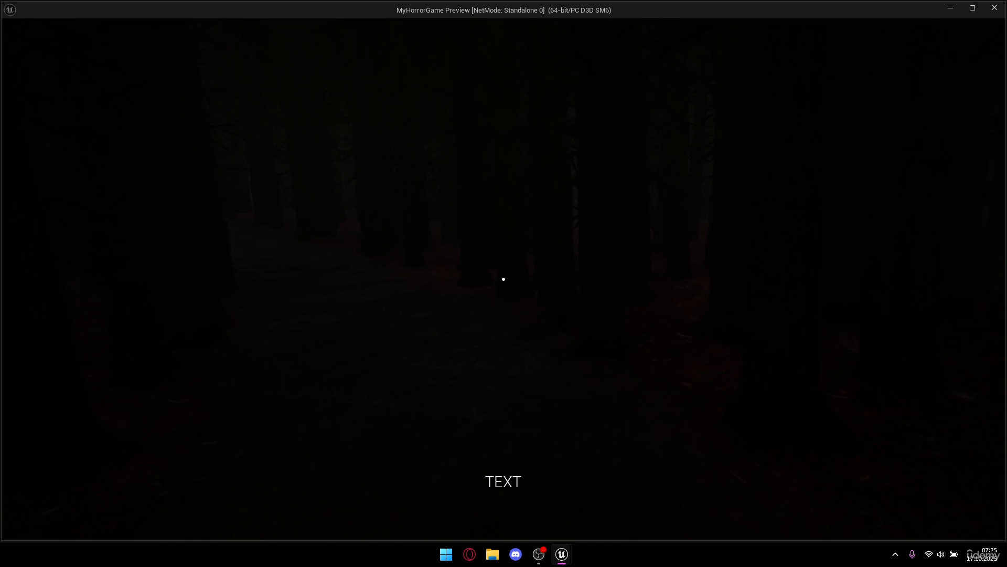
key(Escape)
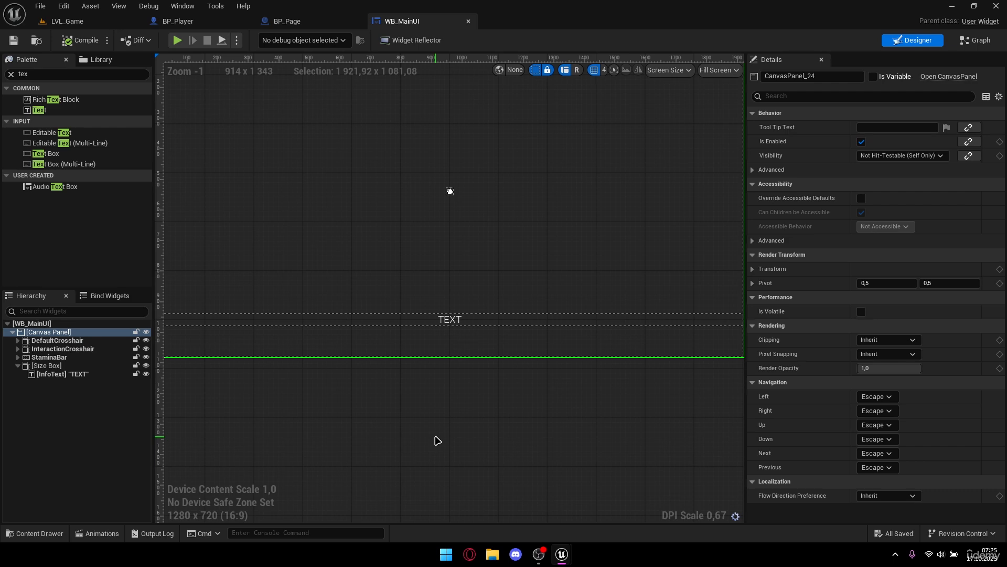
Set InfoText's Render Opacity to 0.
click(459, 324)
scroll(458, 324, down, 1)
click(782, 93)
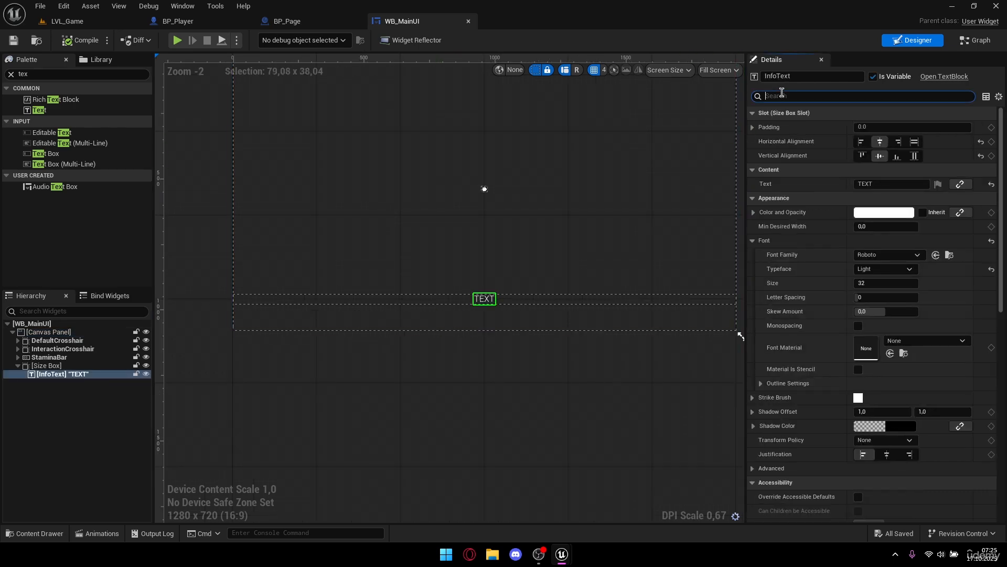
text(opa)
click(898, 171)
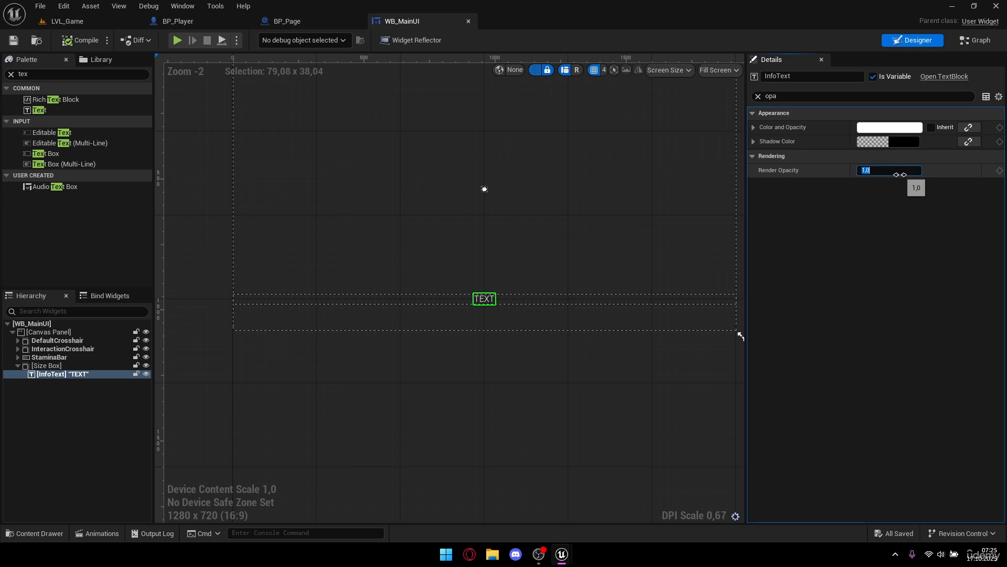
text(0)
key(Return)
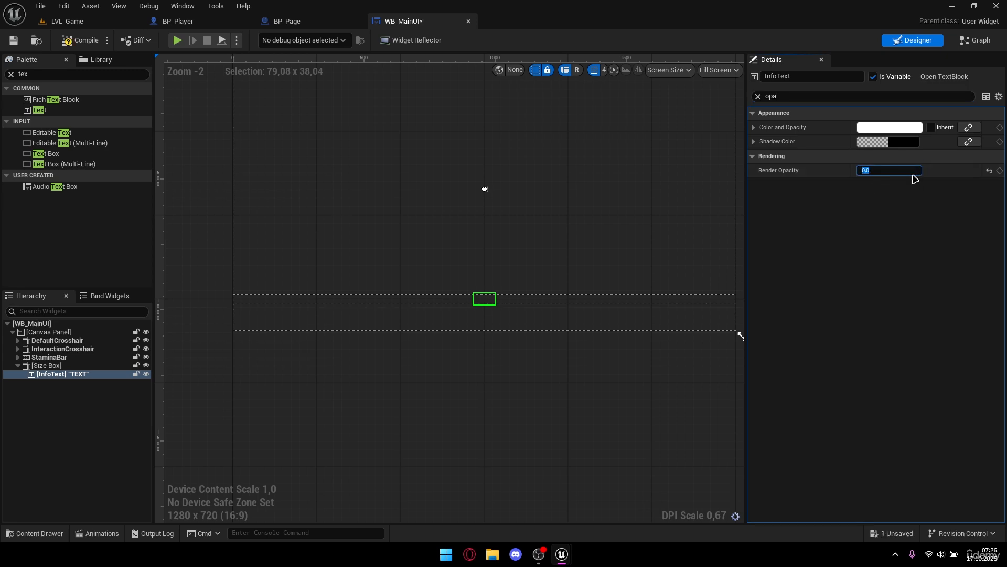
scroll(497, 312, up, 1)
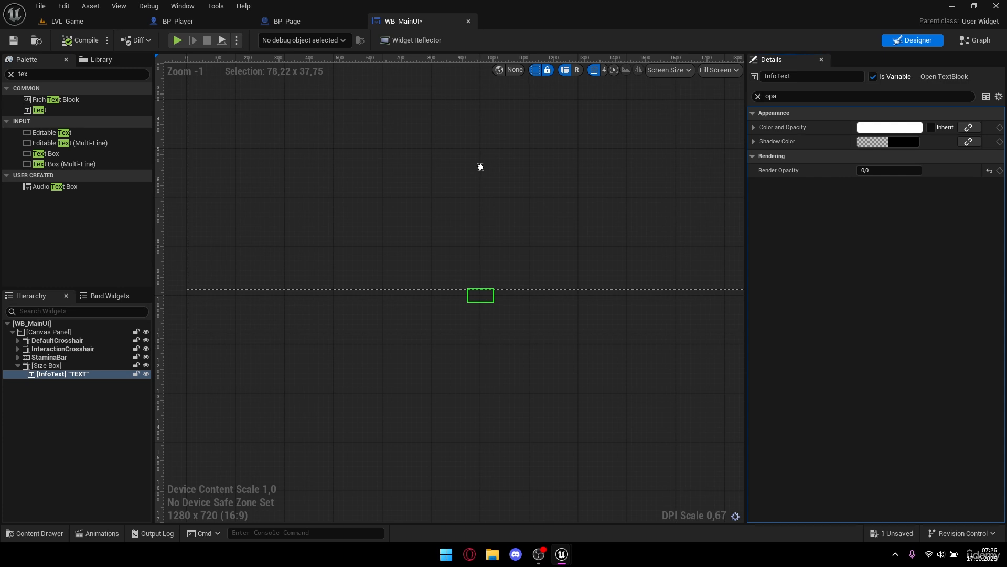
scroll(473, 339, up, 2)
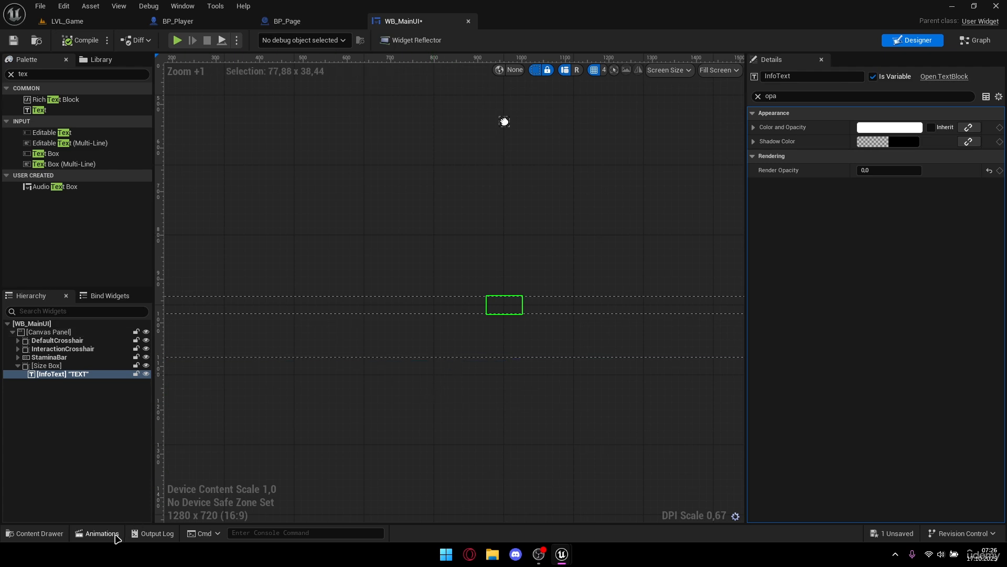
Create a new widget animation named TextFadeOut.
click(100, 534)
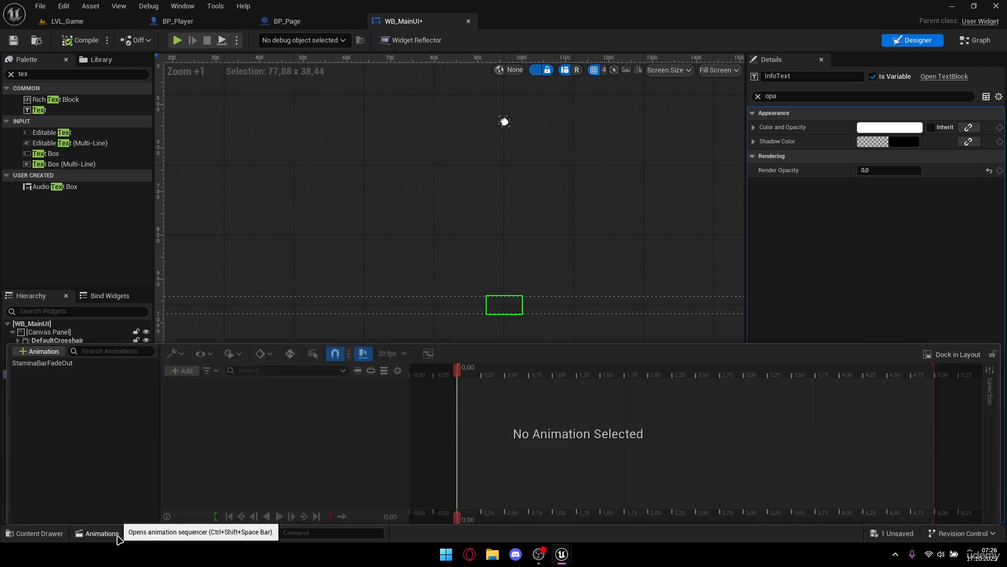
click(42, 352)
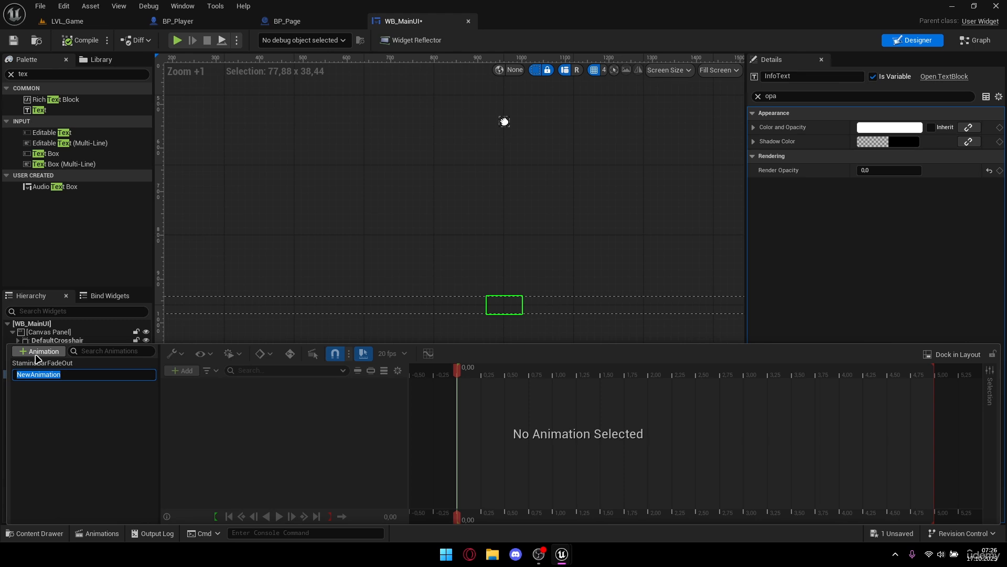
text(TextFadeOut)
key(Return)
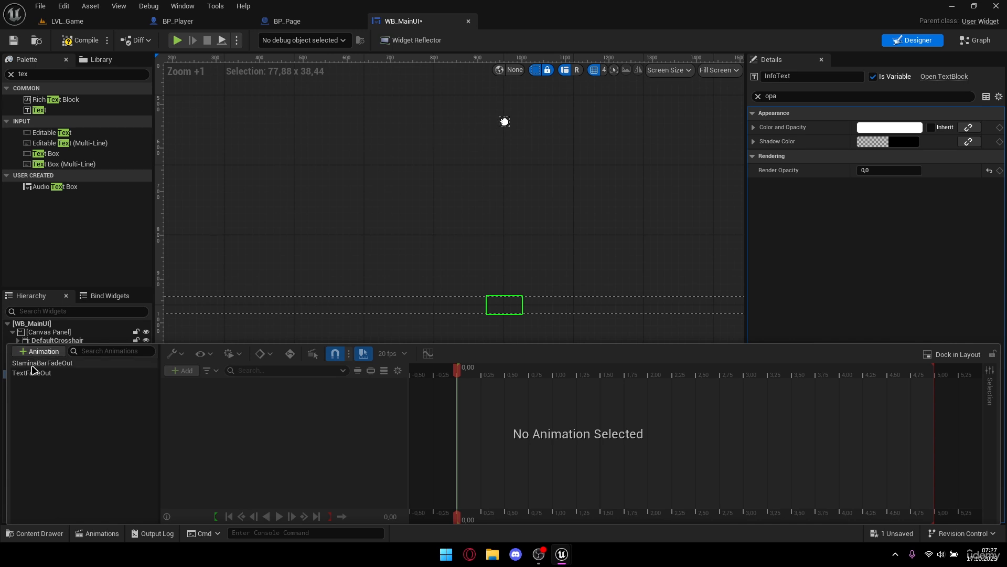
Add InfoText to the TextFadeOut animation with a Render Opacity track.
click(33, 373)
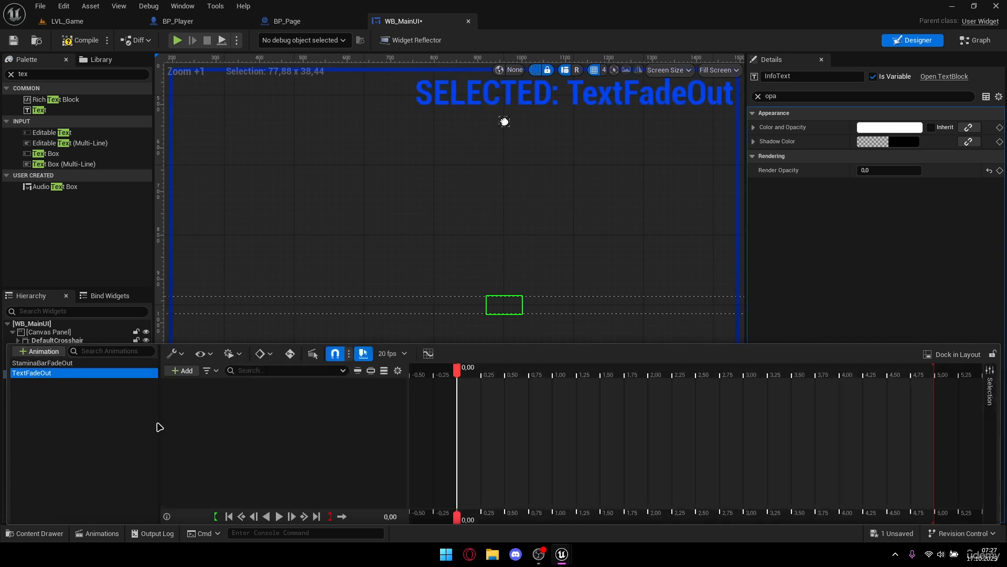
click(183, 371)
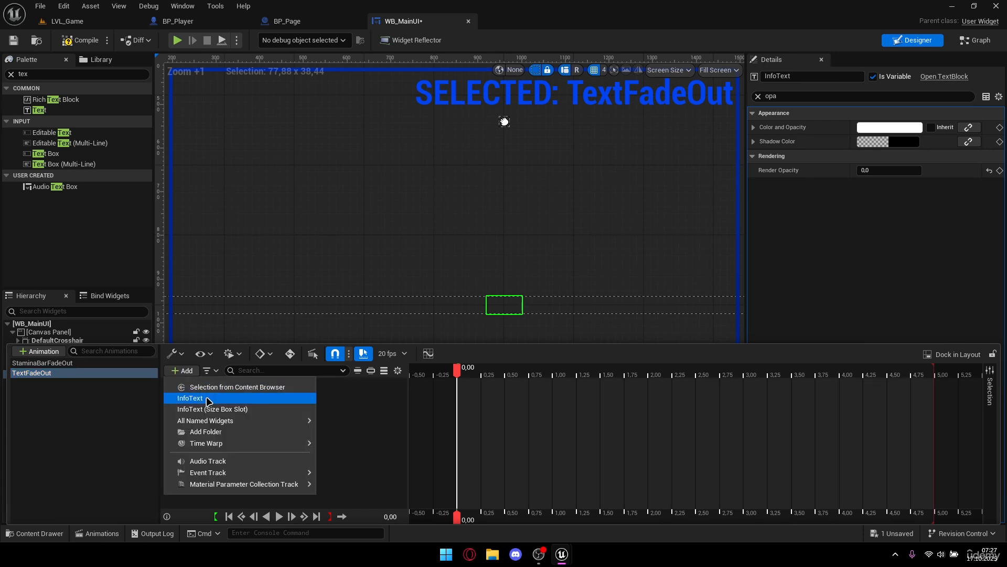
click(208, 400)
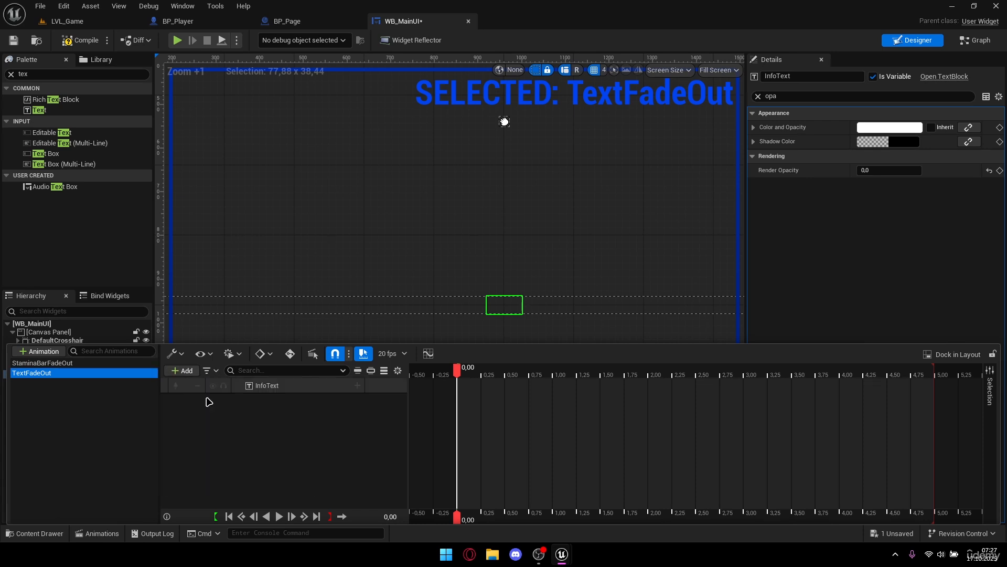
click(84, 243)
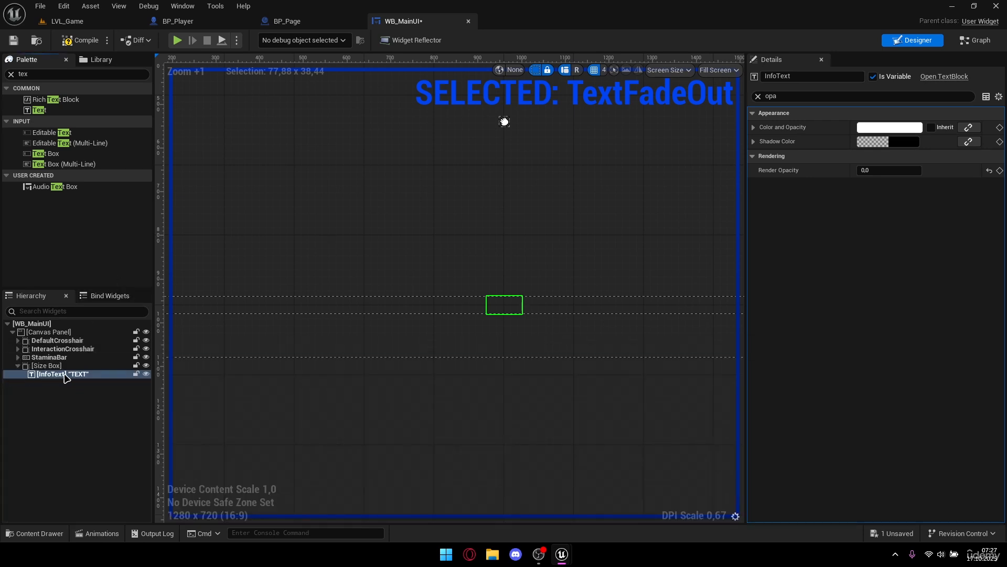
click(97, 533)
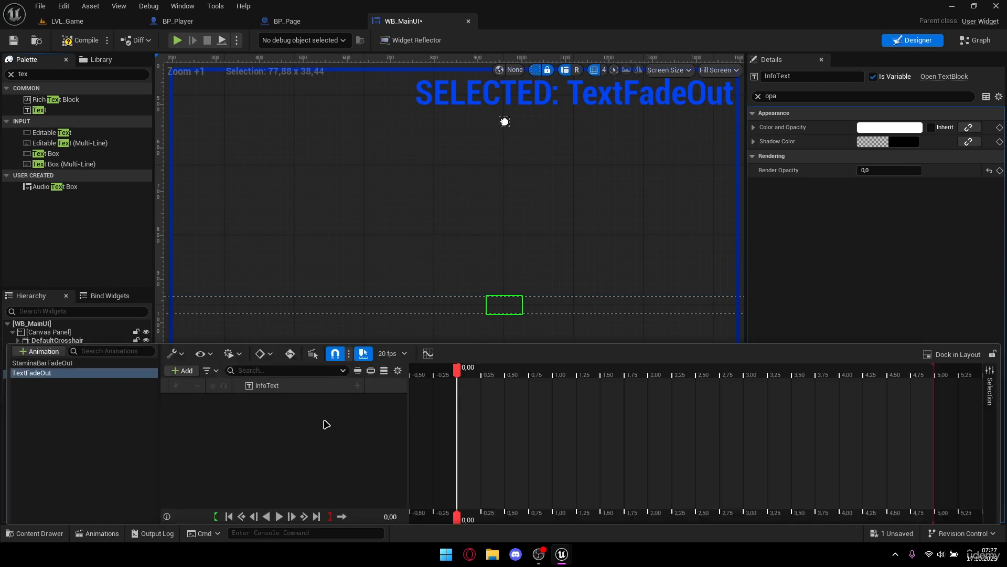
click(358, 386)
text(ren)
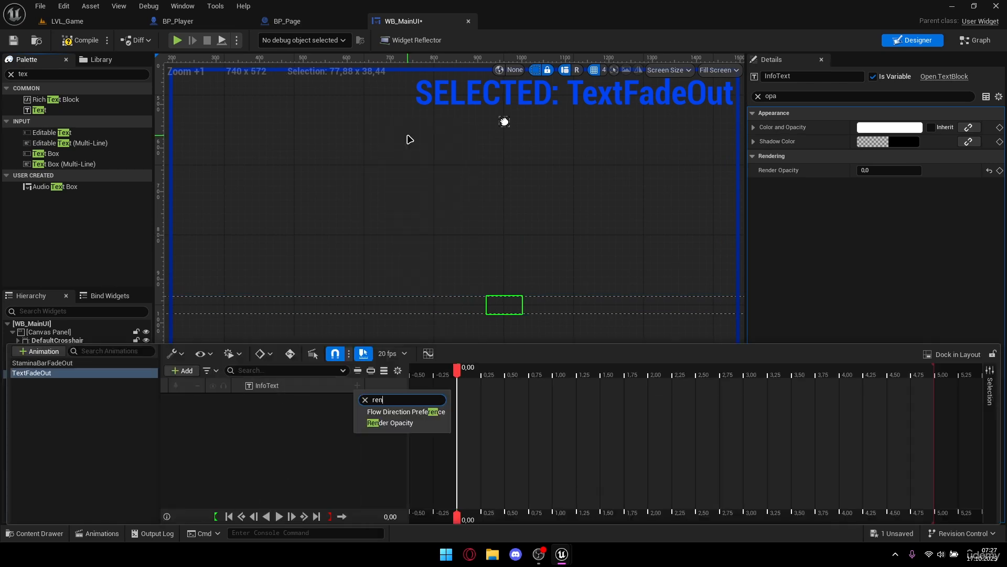
click(402, 422)
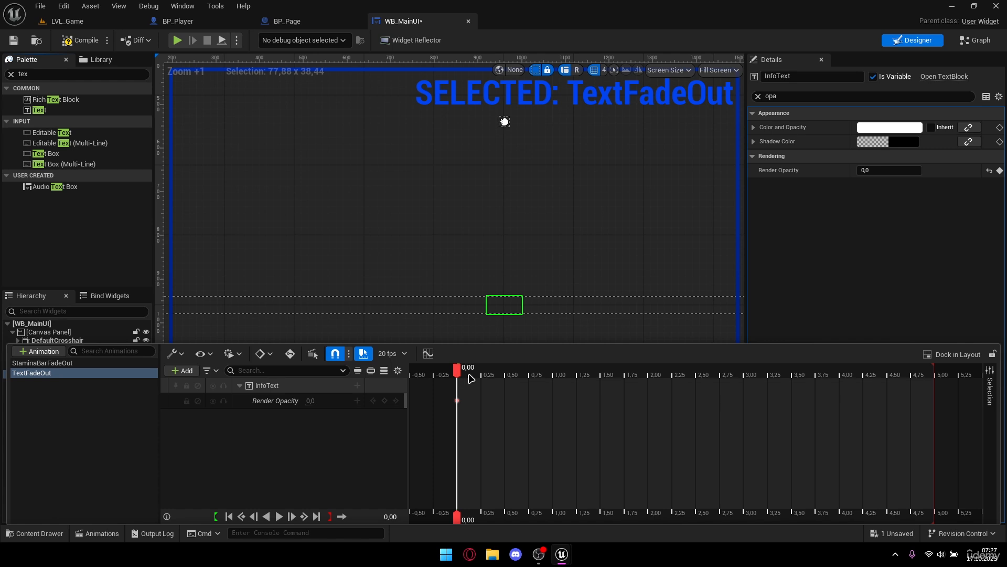
Key InfoText's Render Opacity in TextFadeOut at 1.0 for time 0.00 and 0.0 for time 1.00.
drag(456, 377, 555, 375)
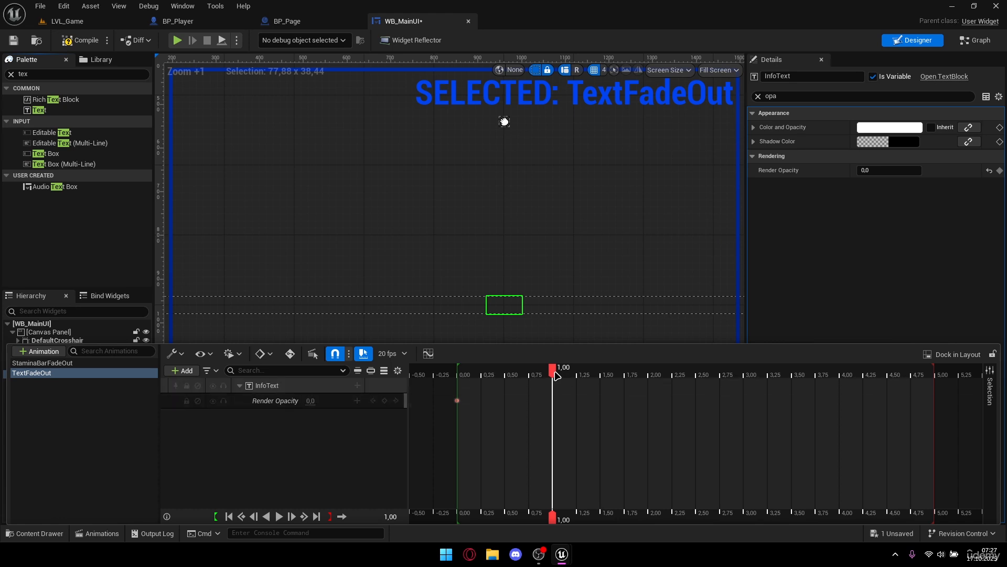
click(385, 400)
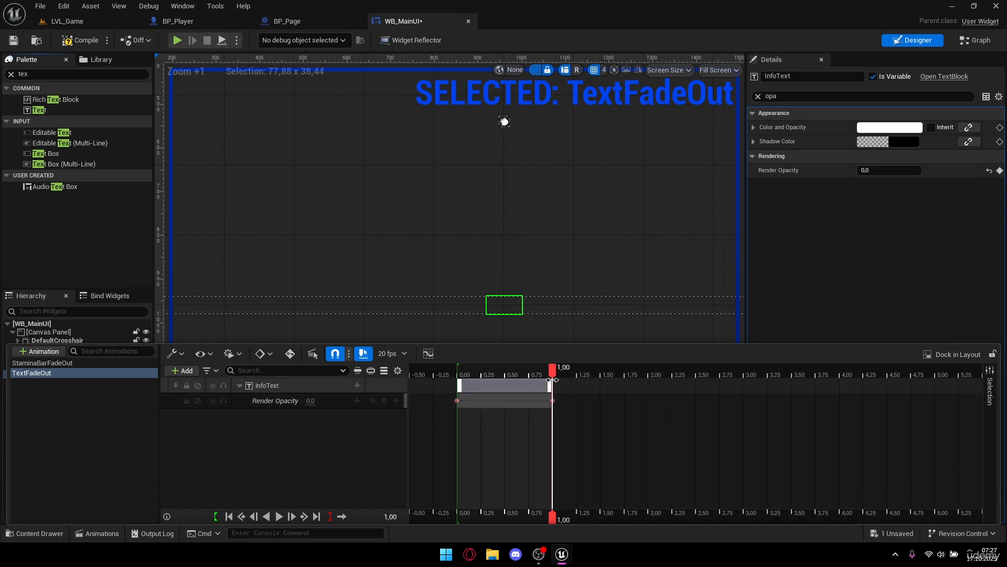
drag(552, 373, 457, 374)
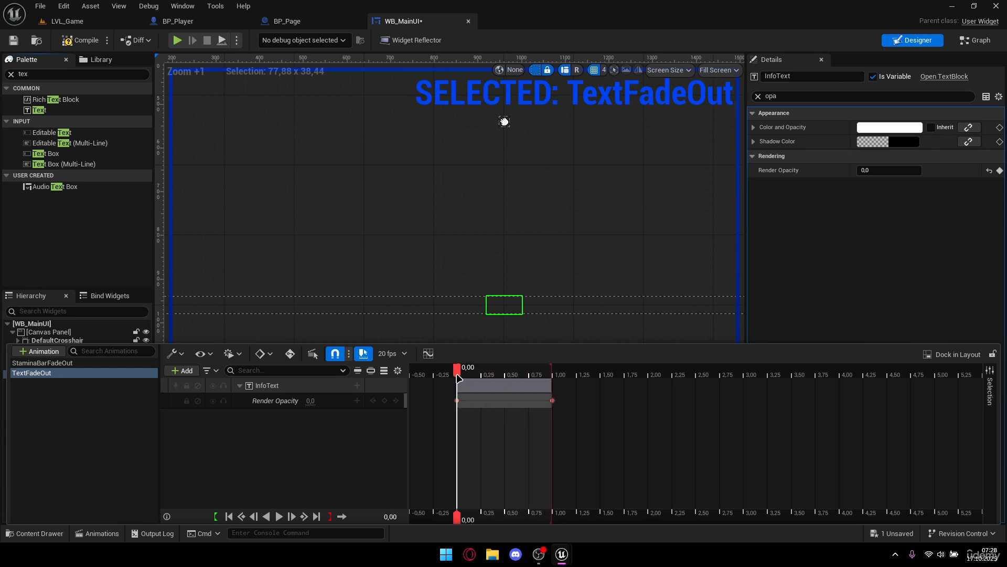
click(311, 400)
key(Return)
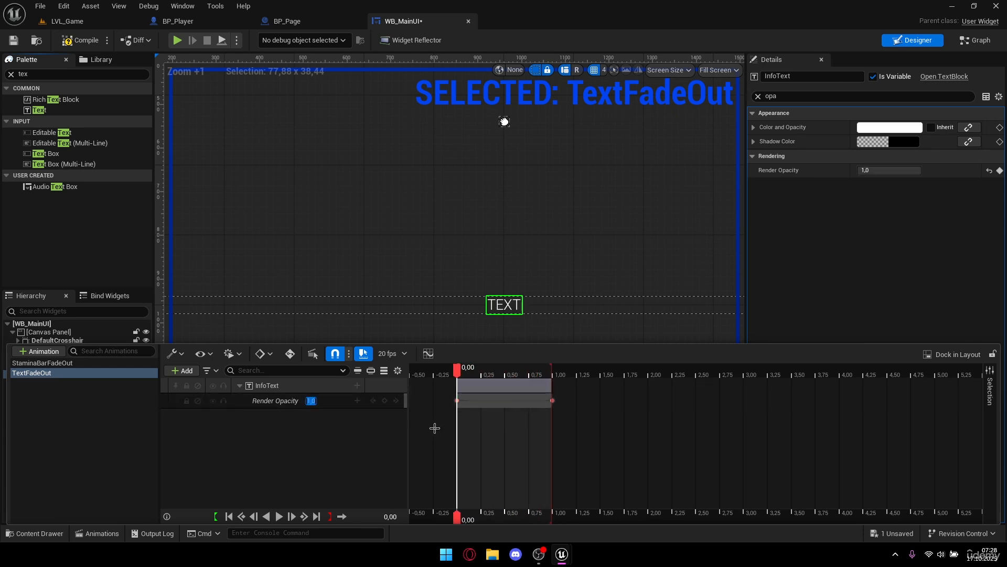
Play back the TextFadeOut animation, and compile and save the widget.
drag(461, 374, 439, 371)
key(space)
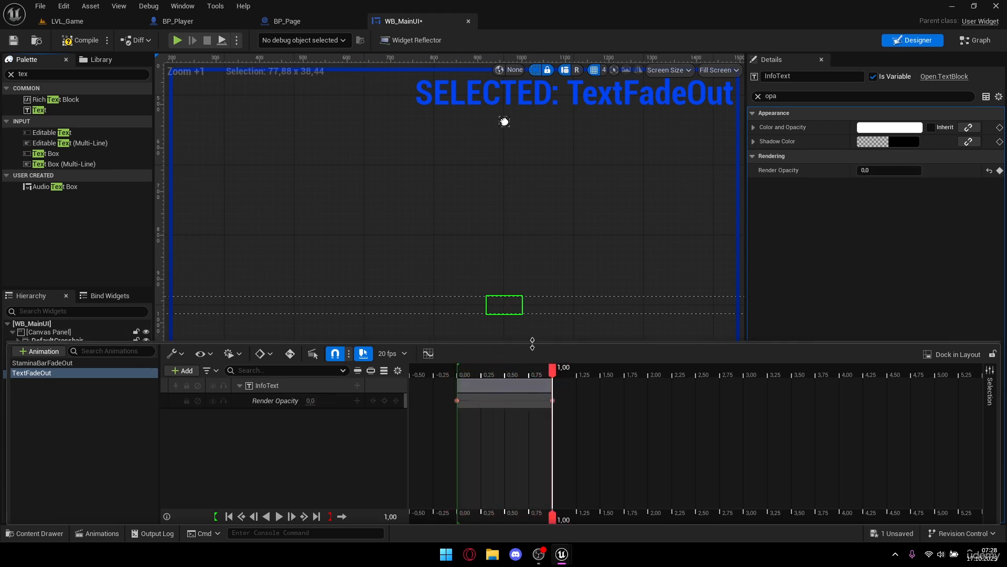
click(77, 43)
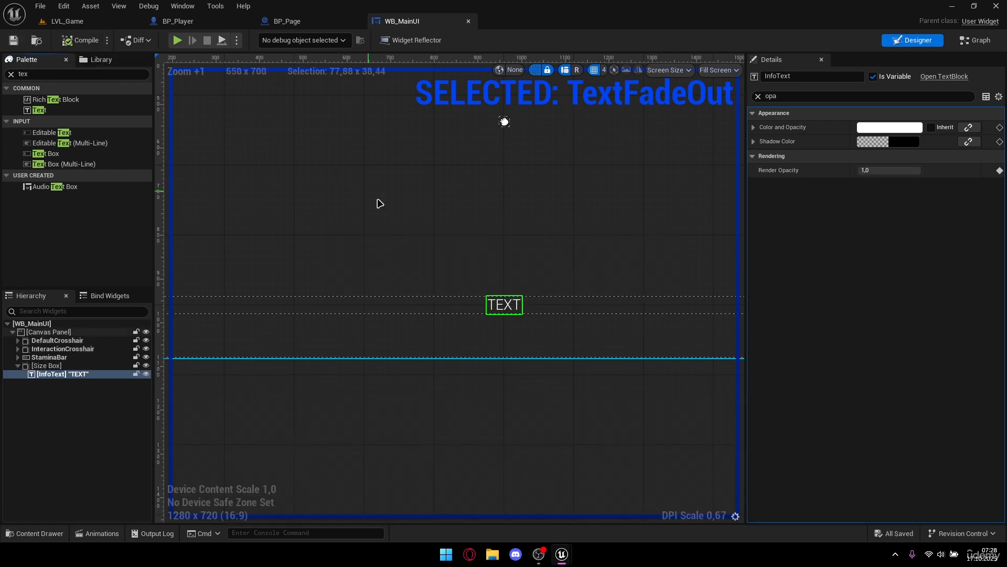
Deselect the TextFadeOut animation and return to the widget canvas.
click(539, 284)
click(97, 533)
click(119, 422)
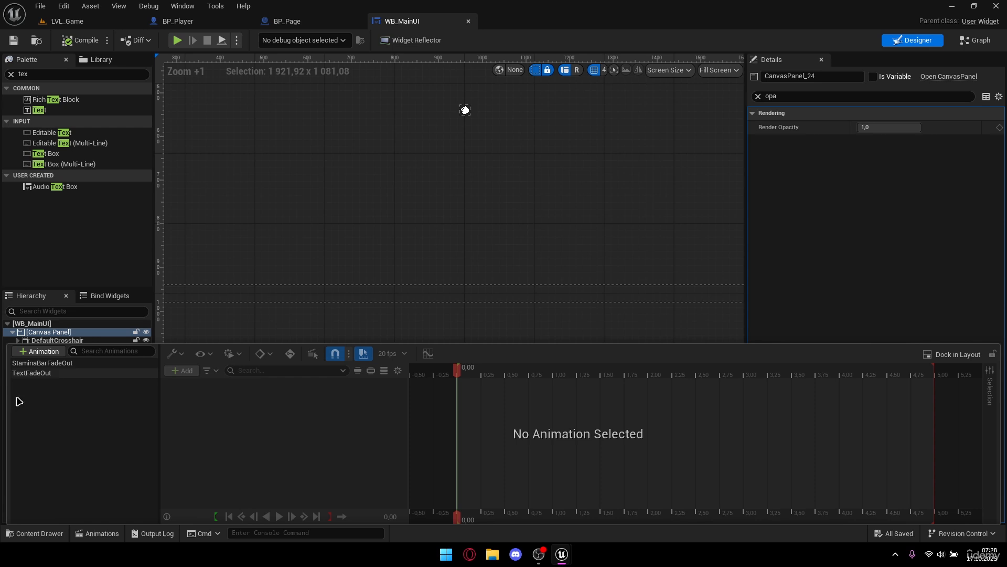
click(215, 325)
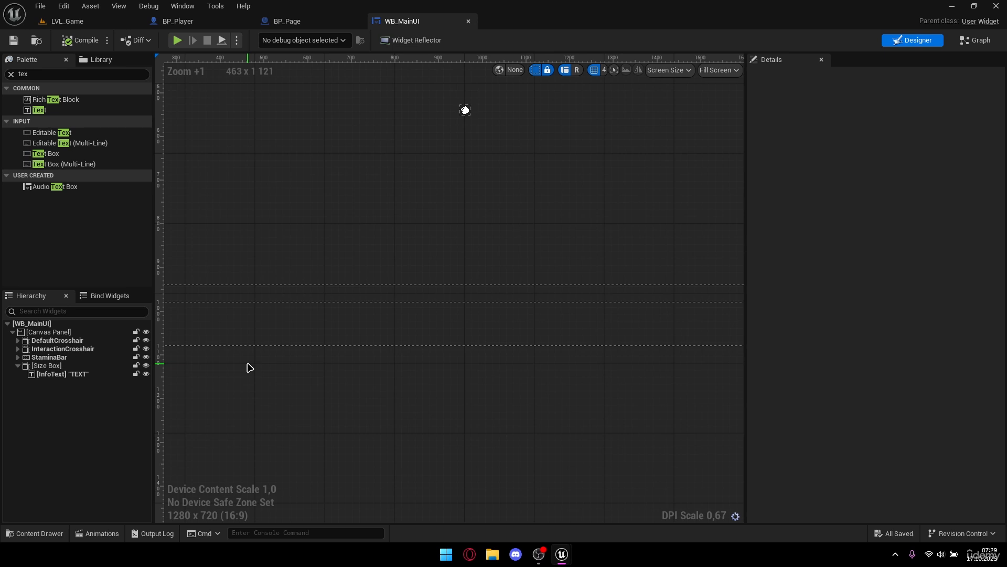
Switch to the widget's graph and close the GetStaminaFromPlayer function so the EventGraph is shown.
click(979, 41)
scroll(530, 246, down, 3)
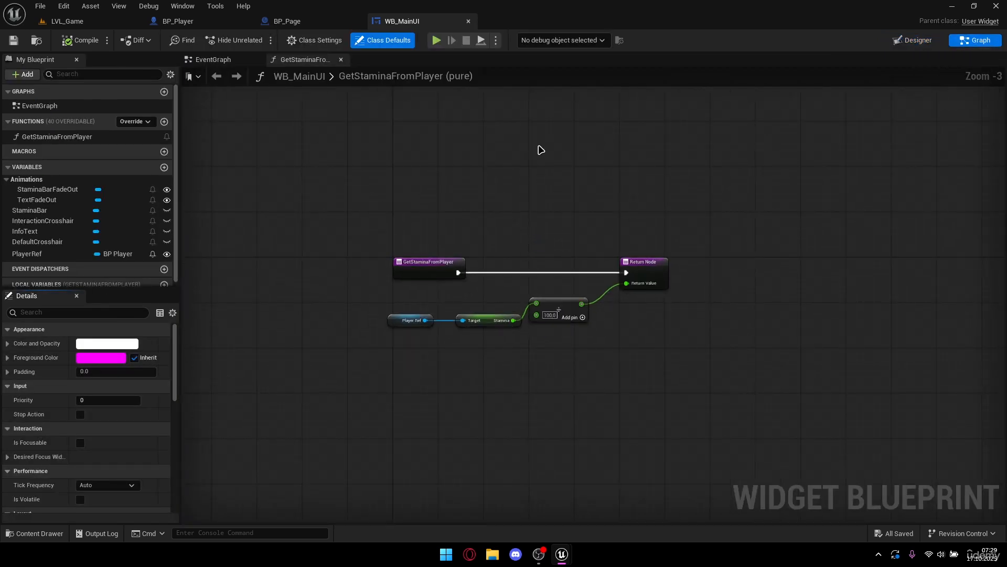
drag(384, 195, 742, 330)
click(562, 189)
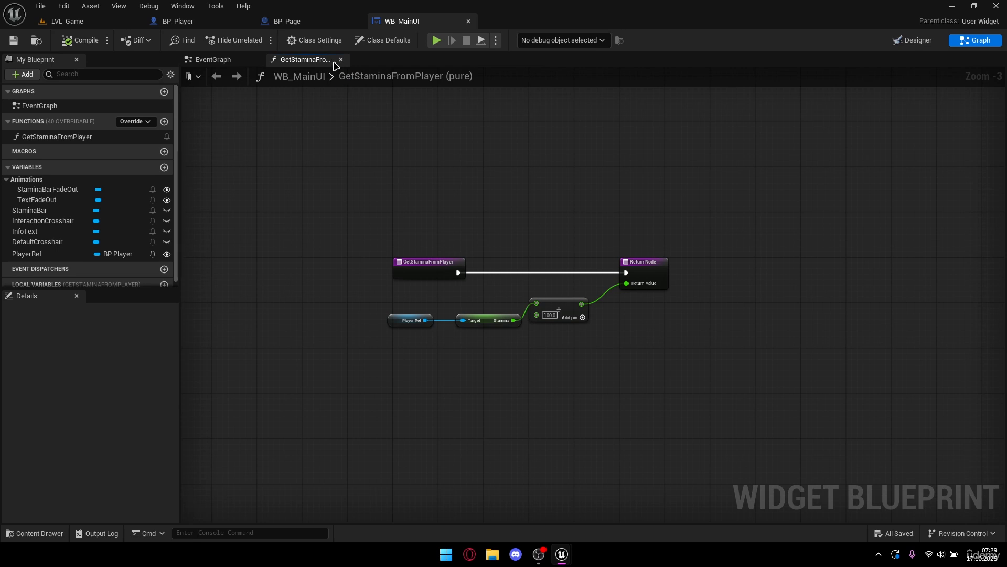
click(341, 60)
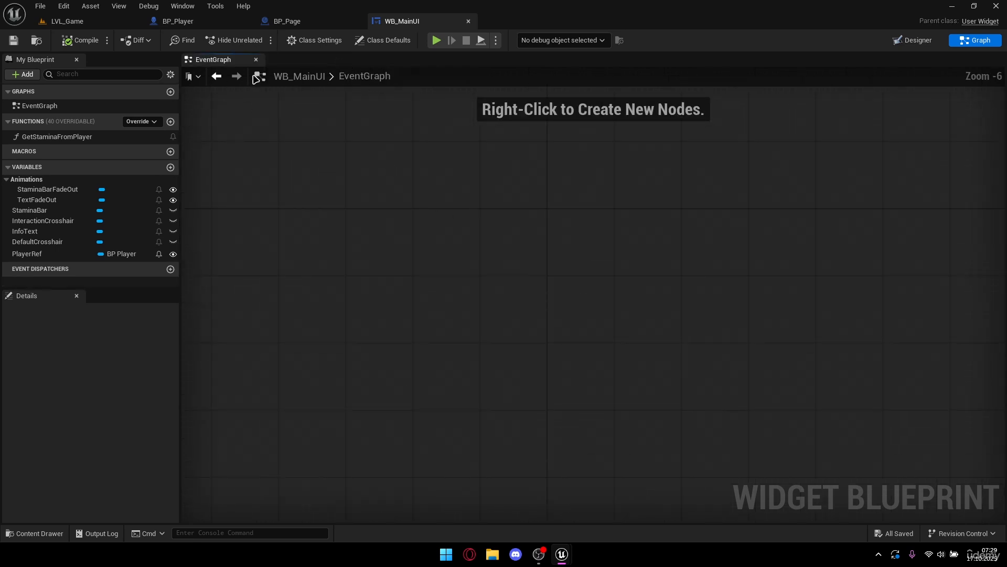
Add a custom event named DisplayText to the widget's EventGraph.
right_click(447, 254)
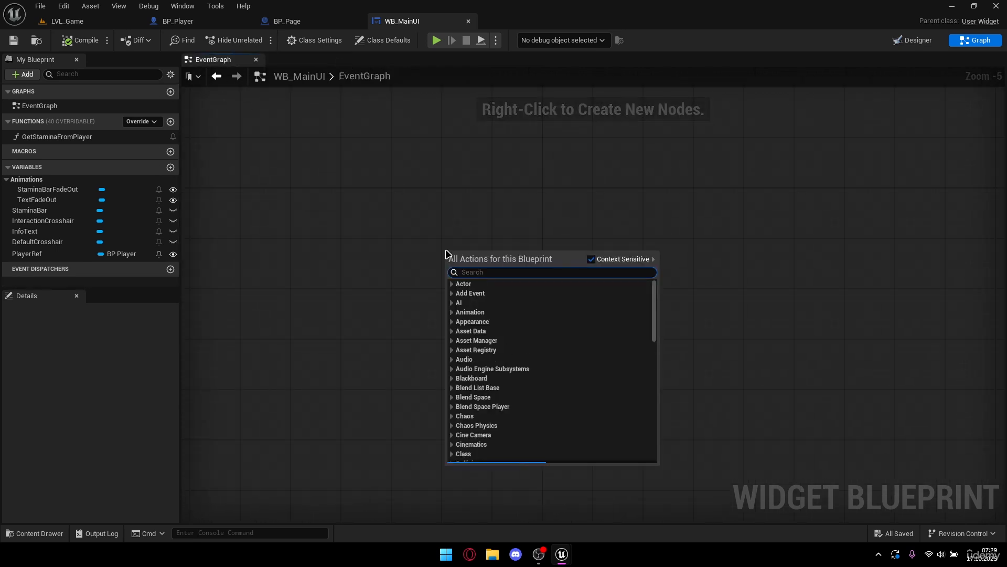
text(custom)
key(Return)
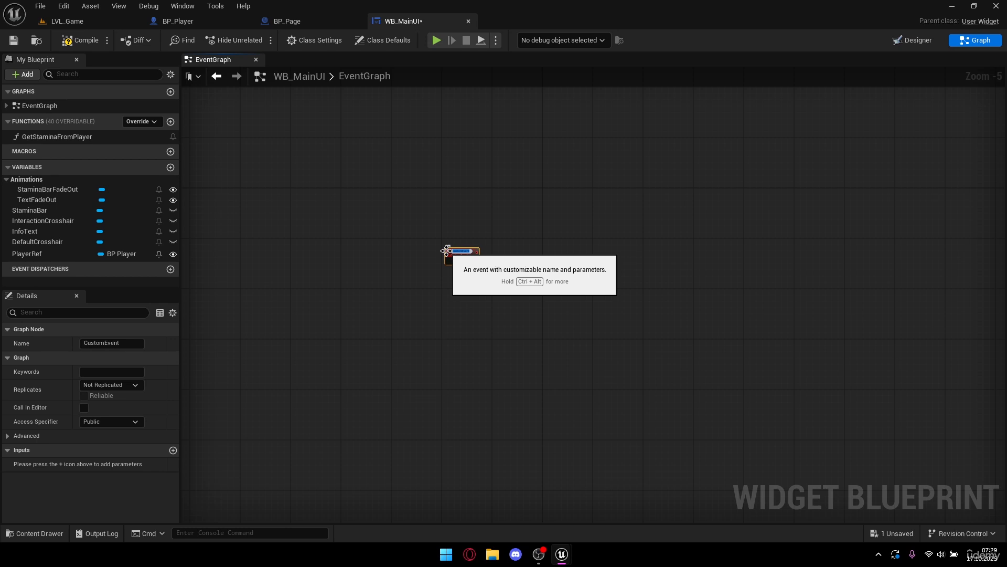
scroll(446, 251, up, 5)
text(Displ)
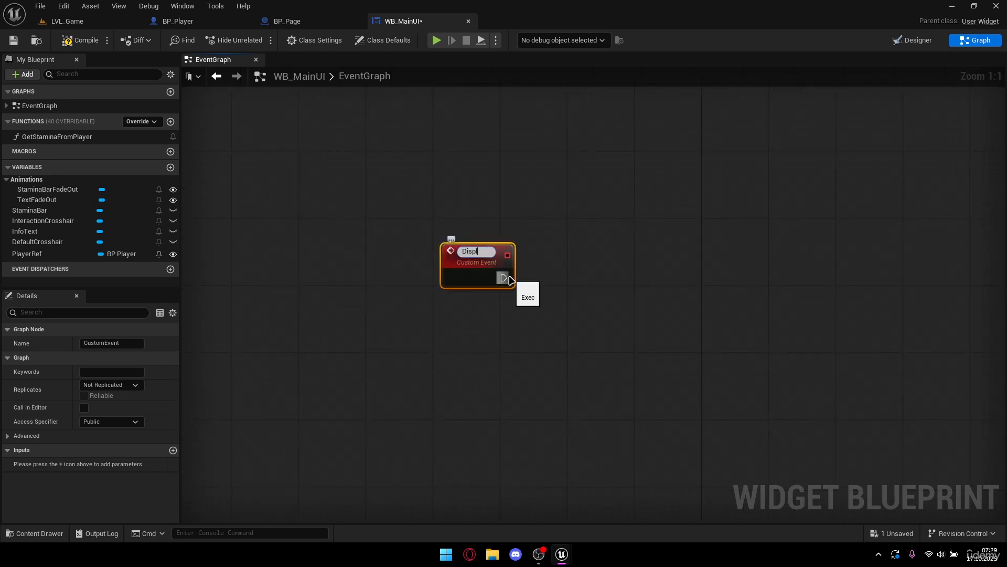
text(ayText)
key(Return)
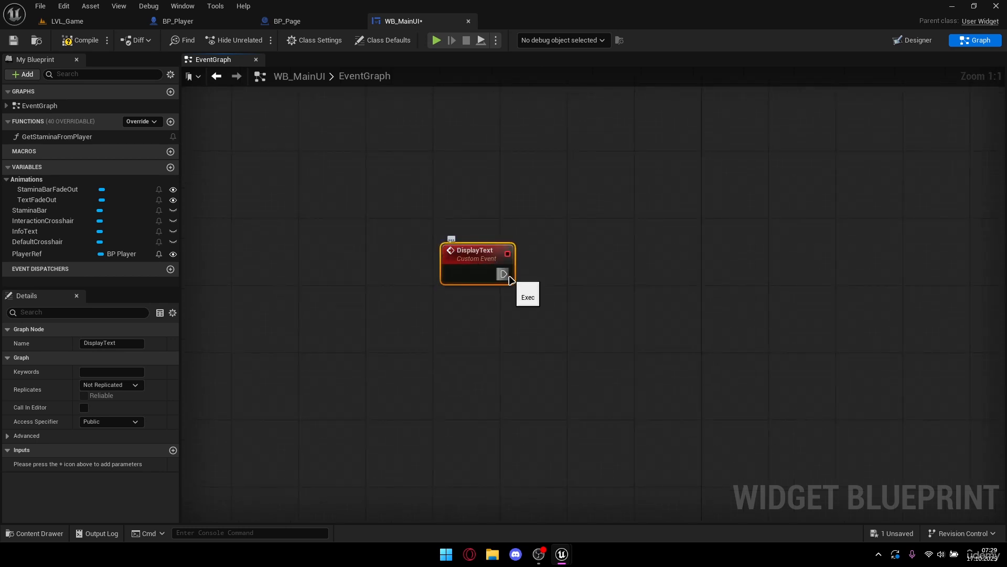
click(534, 237)
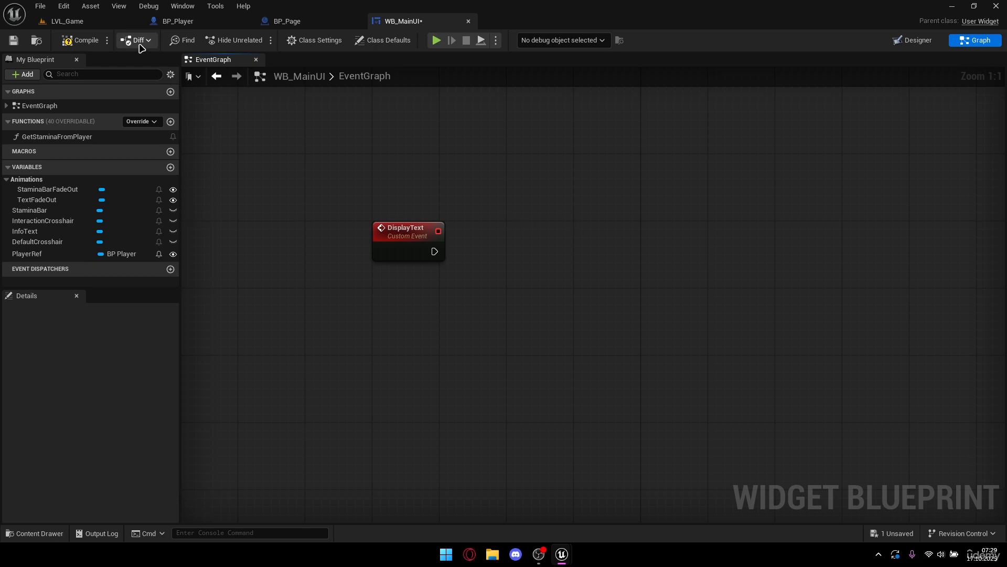
Check InfoText's variable setting in the widget designer and return to the graph.
click(913, 40)
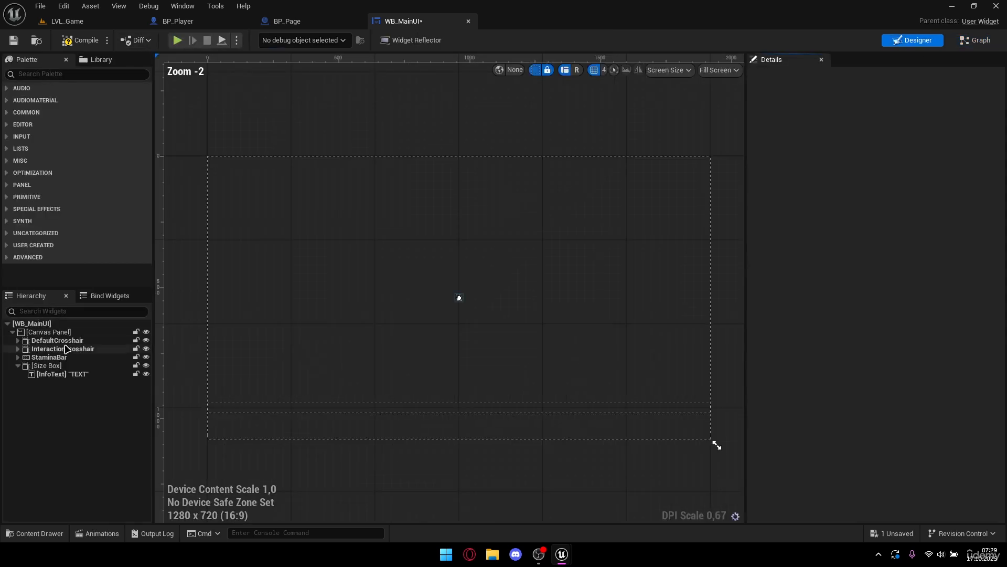
click(60, 374)
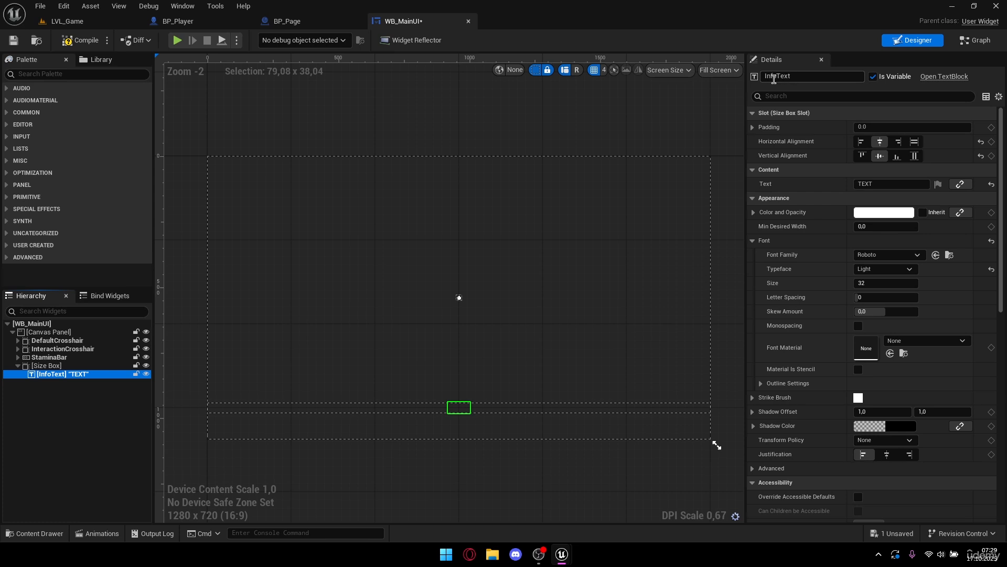
click(974, 42)
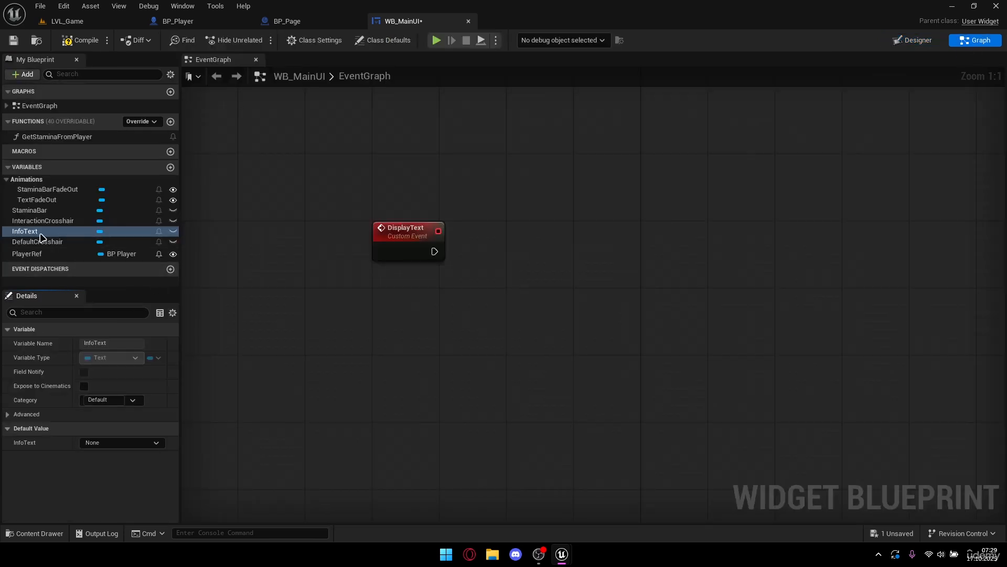
Get InfoText, add a Set Text node for it, and feed it from DisplayText's execution and a new Text input on the event.
click(7, 179)
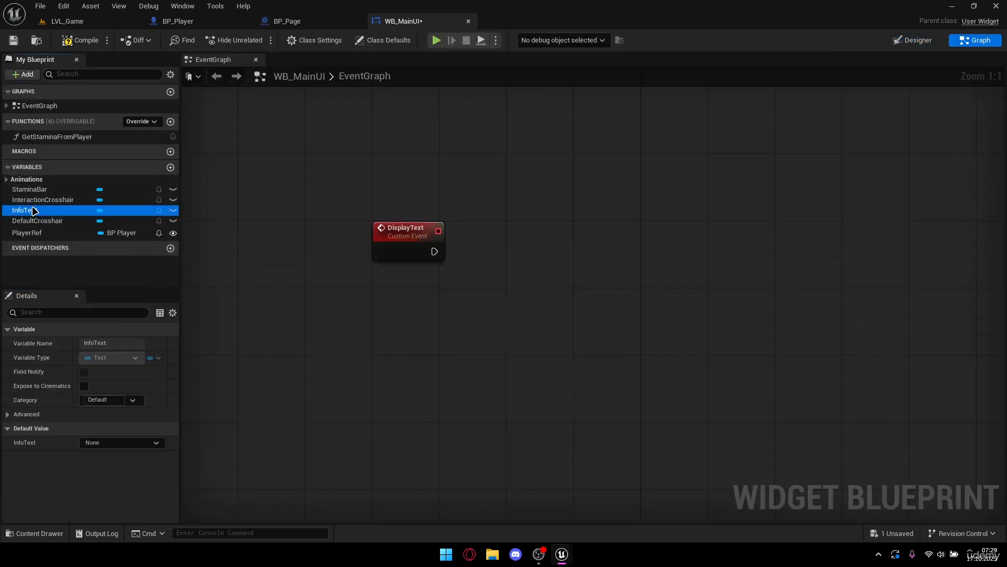
ctrl+drag(33, 211, 489, 305)
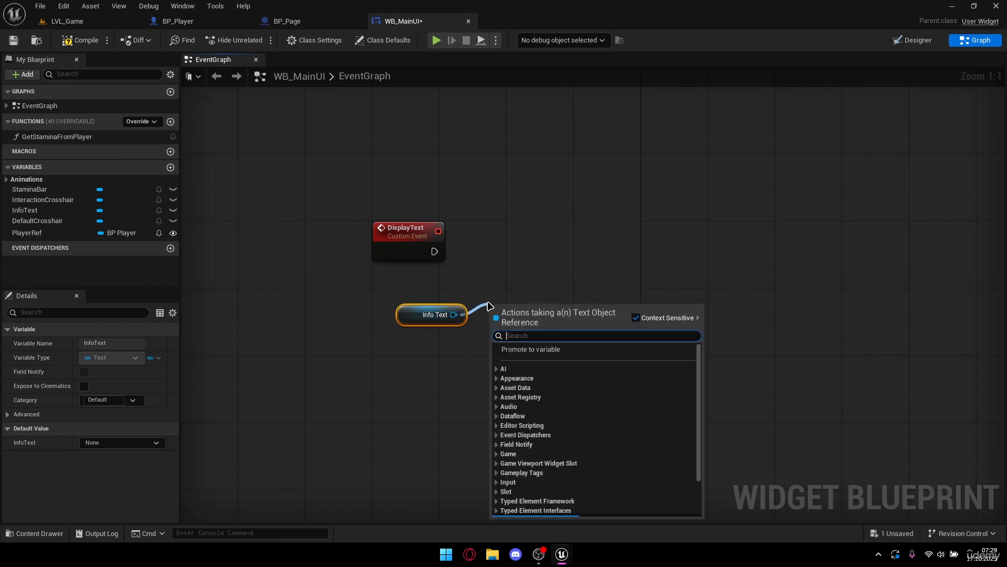
text(set tex)
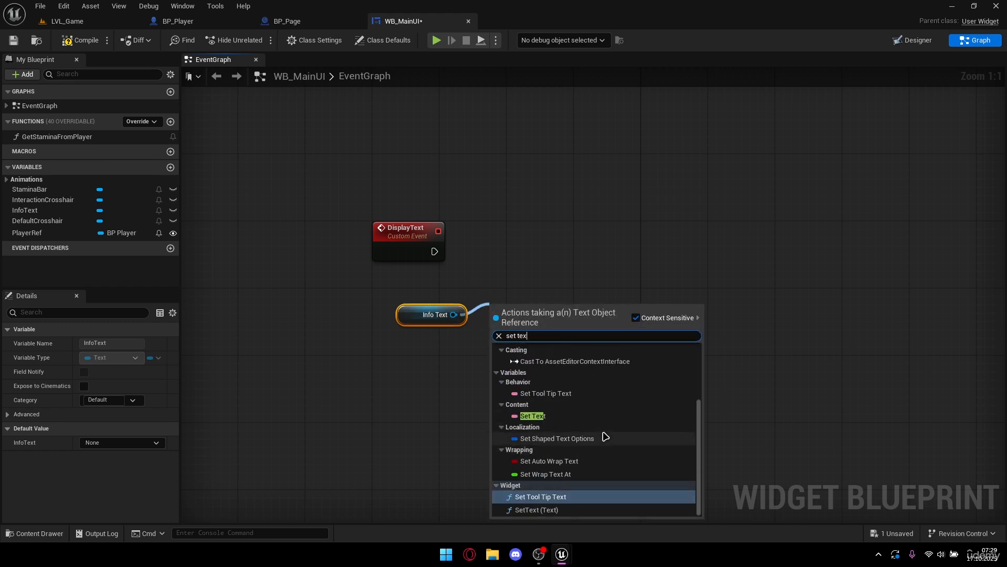
click(550, 421)
drag(529, 309, 538, 275)
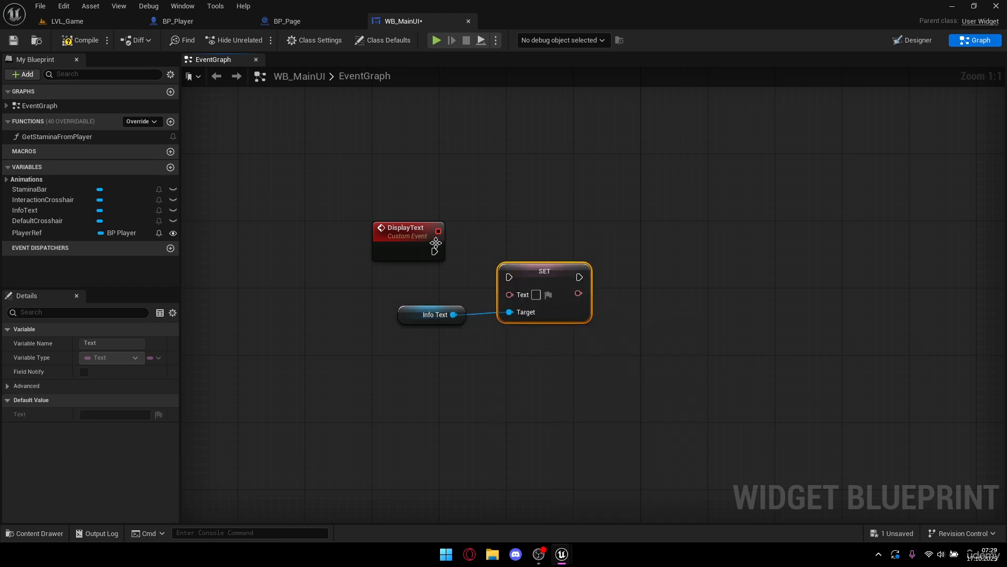
drag(434, 251, 407, 246)
click(537, 235)
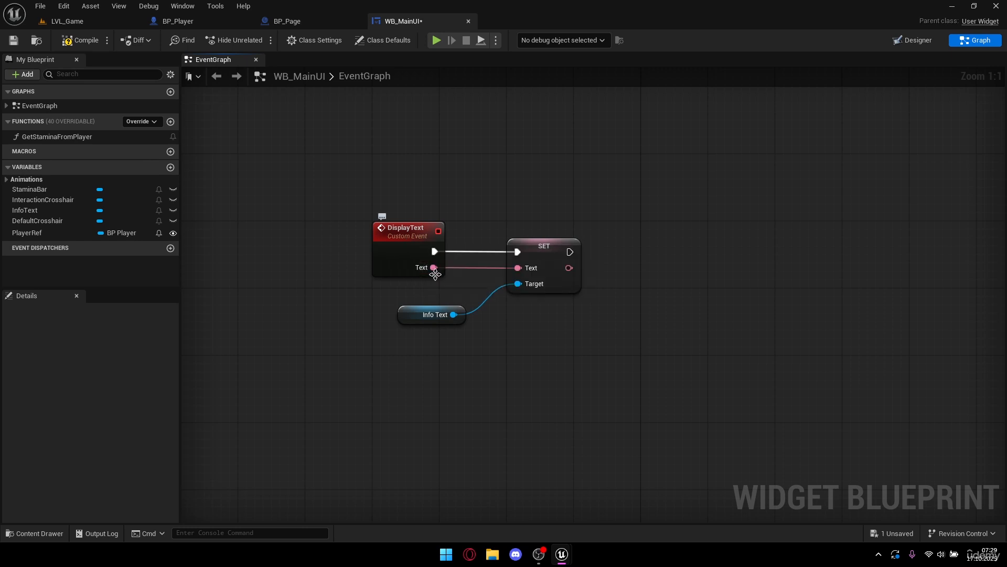
drag(349, 292, 482, 197)
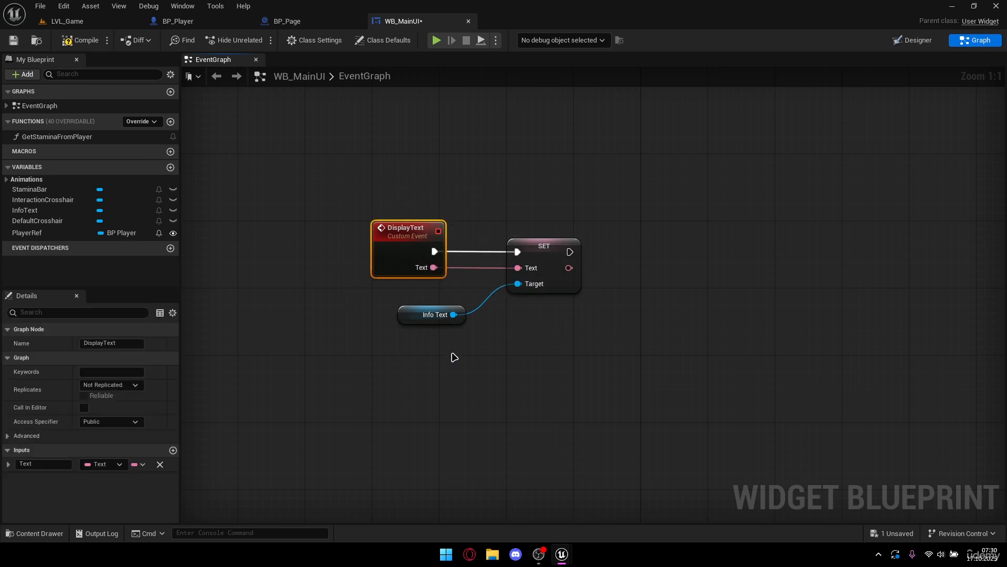
click(443, 321)
click(443, 330)
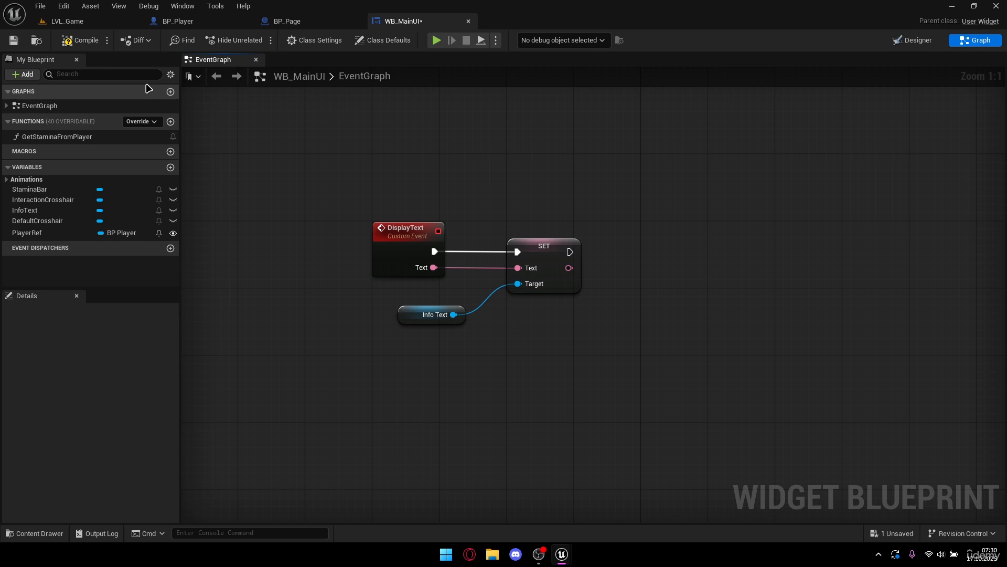
drag(473, 308, 492, 227)
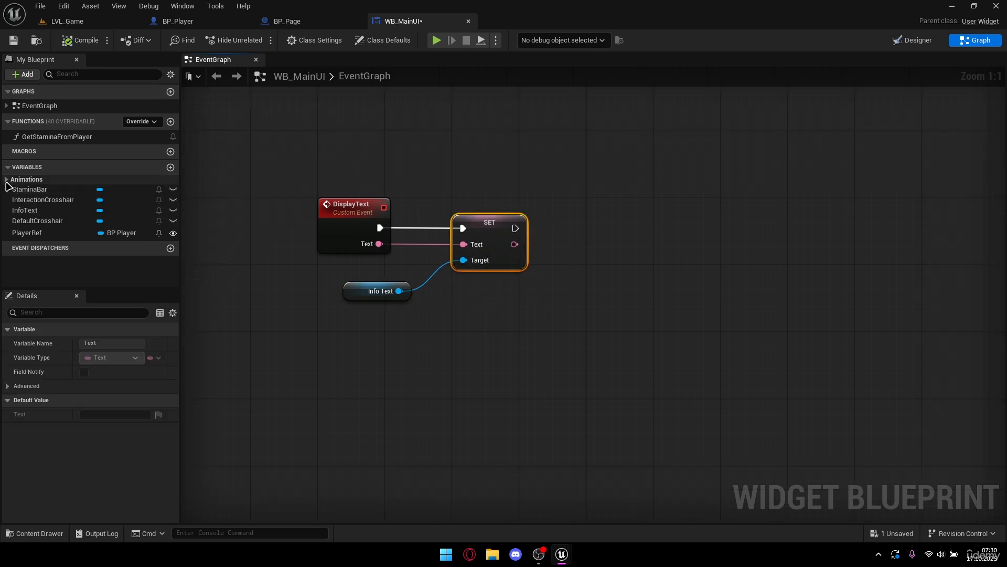
Get the TextFadeOut animation and run a Stop Animation node on it after the text is set.
click(6, 179)
drag(36, 200, 572, 303)
text(stop ani)
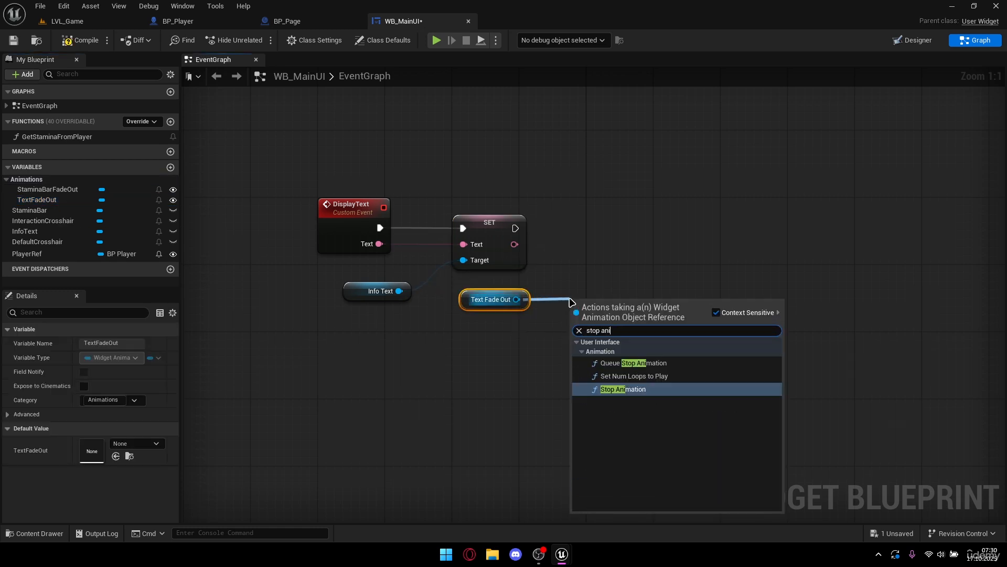
key(Return)
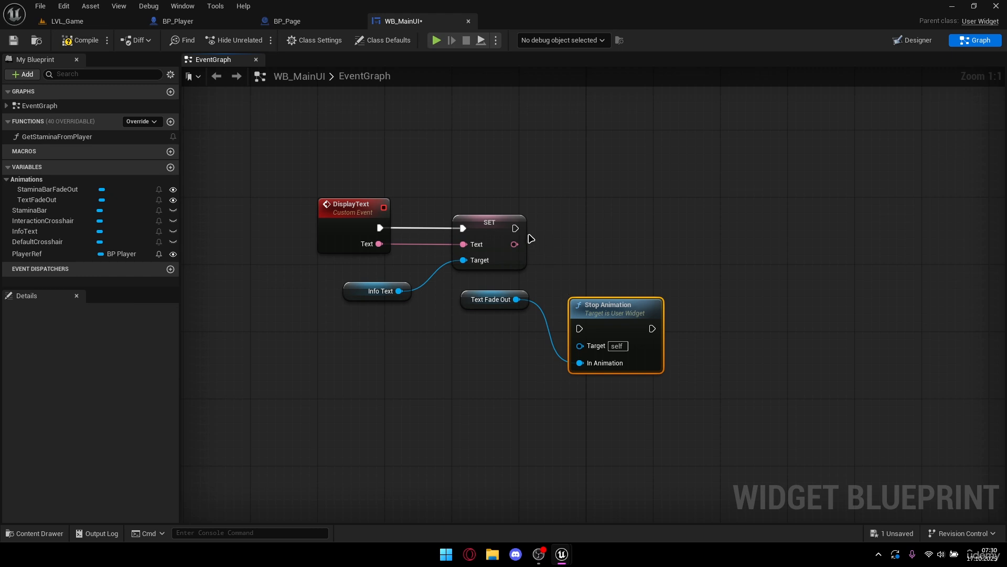
drag(515, 227, 622, 217)
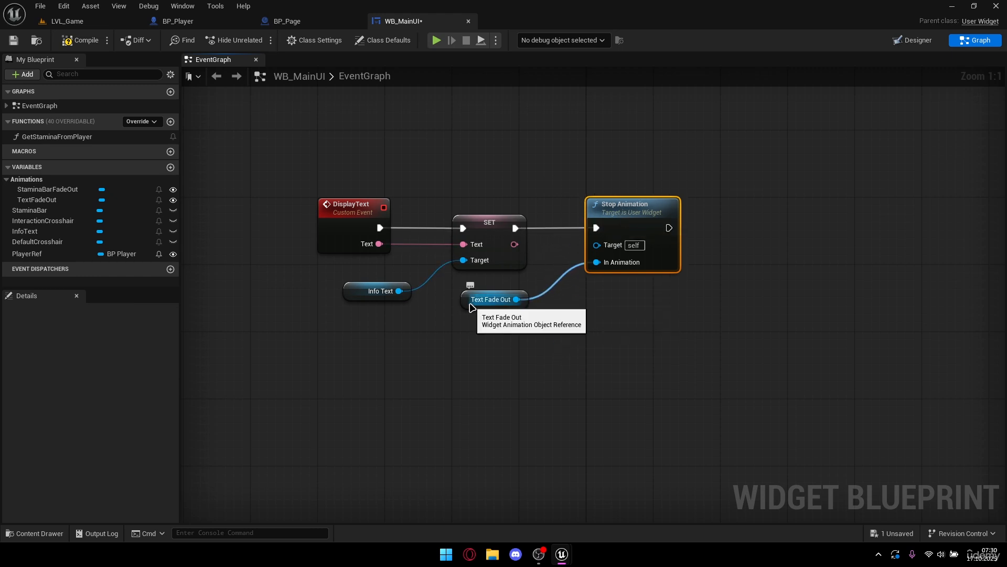
Duplicate the Info Text reference and add a Set Render Opacity node for it after Stop Animation, with In Opacity 1.0.
right_drag(610, 320, 475, 311)
click(300, 292)
key(ctrl+c)
key(ctrl+v)
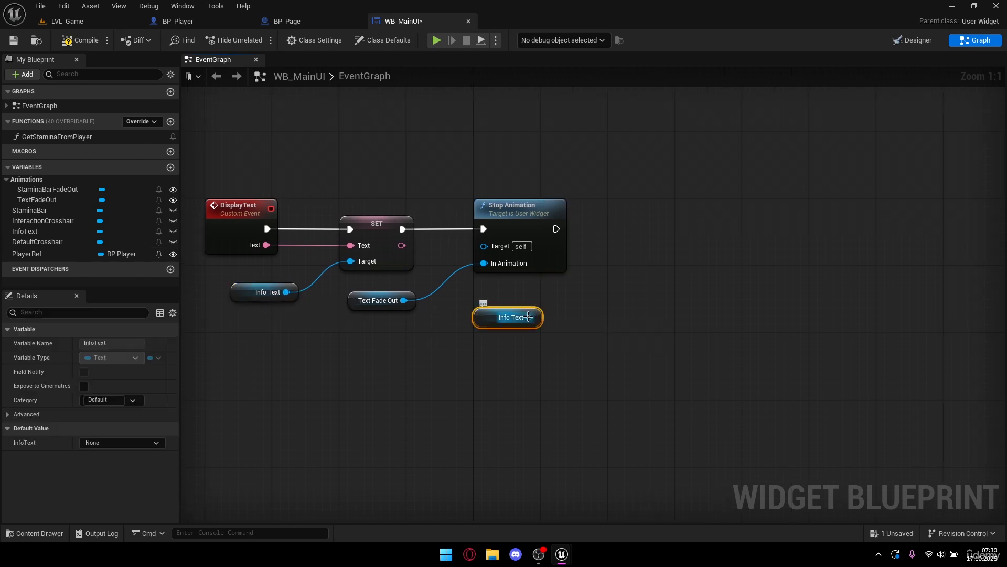
drag(529, 317, 579, 316)
text(opa)
key(Return)
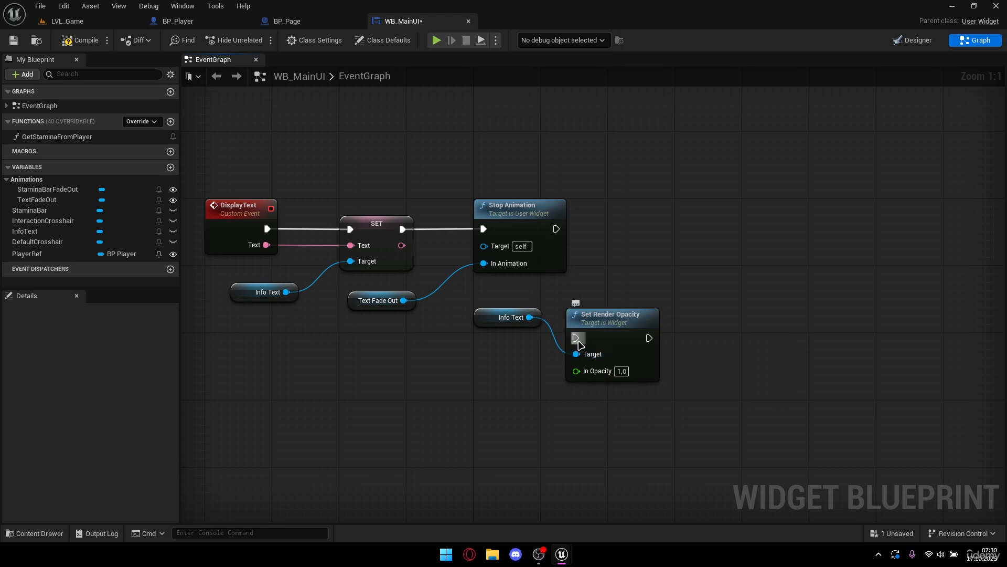
drag(576, 338, 556, 228)
drag(620, 339, 662, 231)
click(582, 165)
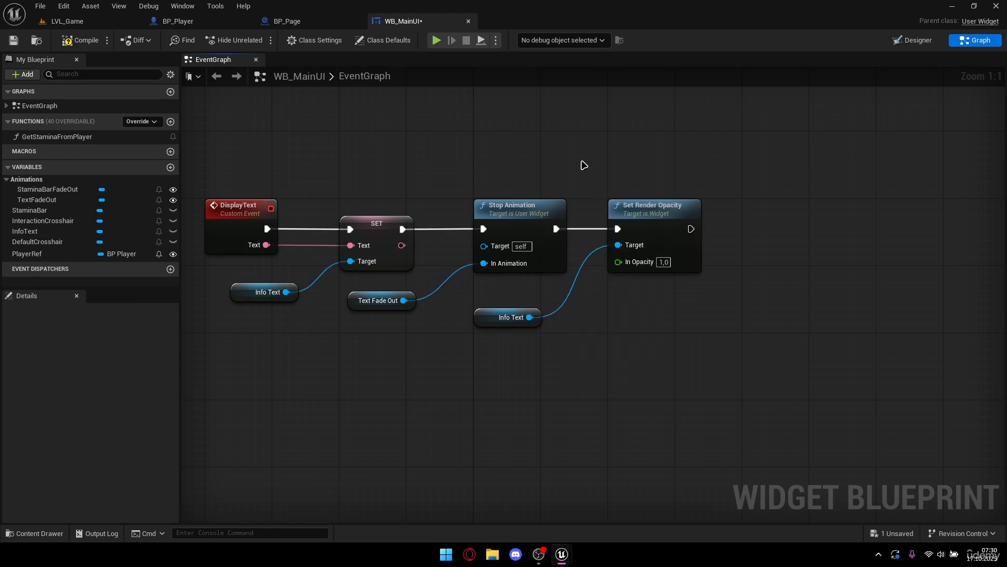
Add a Delay after Set Render Opacity and set its duration to 3 seconds.
right_drag(825, 240, 755, 256)
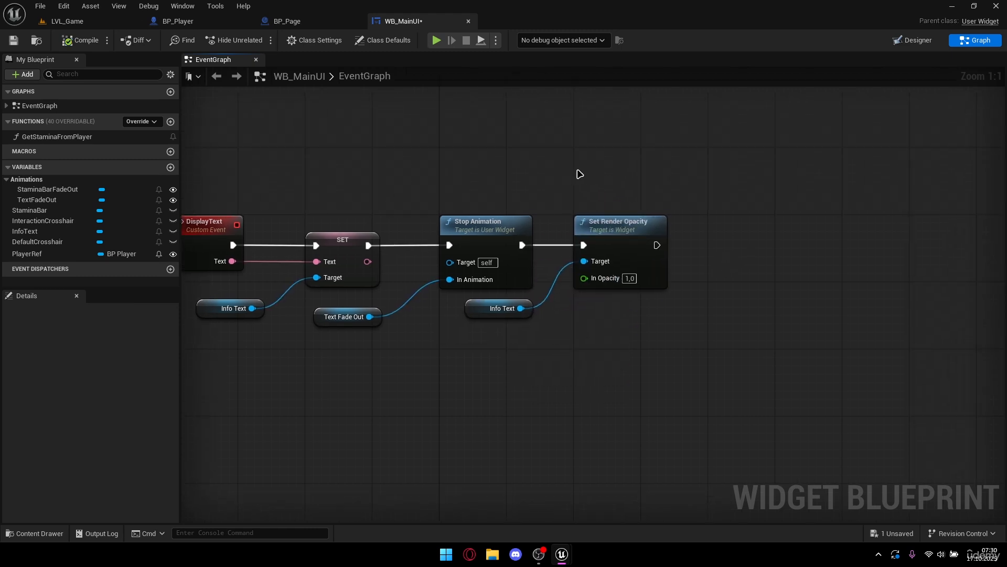
drag(577, 171, 732, 326)
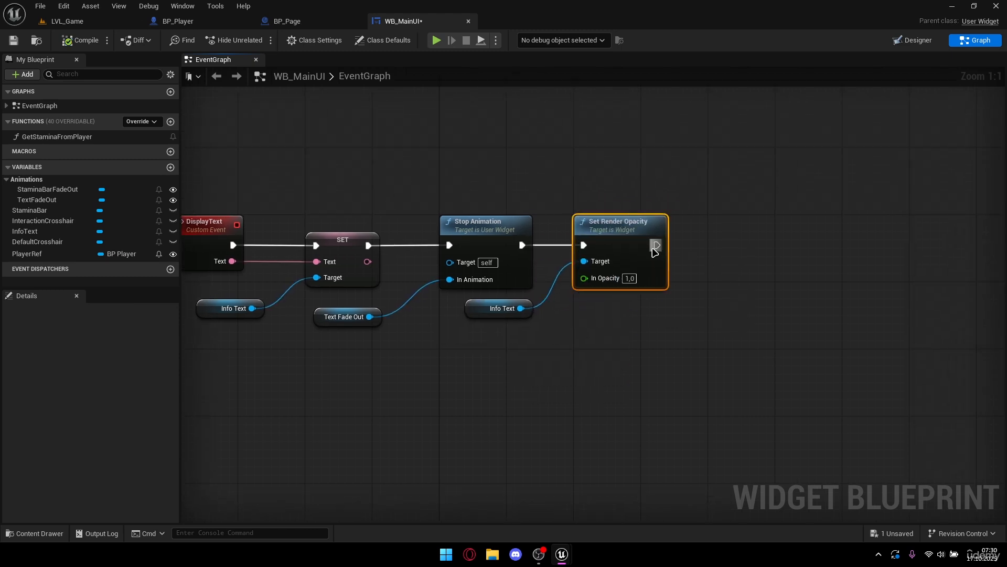
drag(655, 245, 748, 232)
key(d)
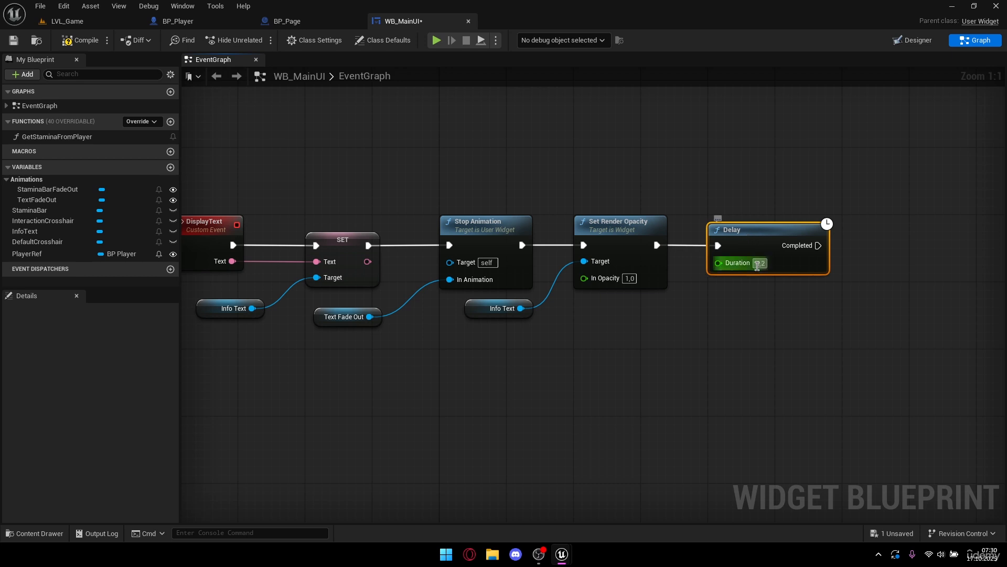
click(761, 264)
text(3)
click(837, 353)
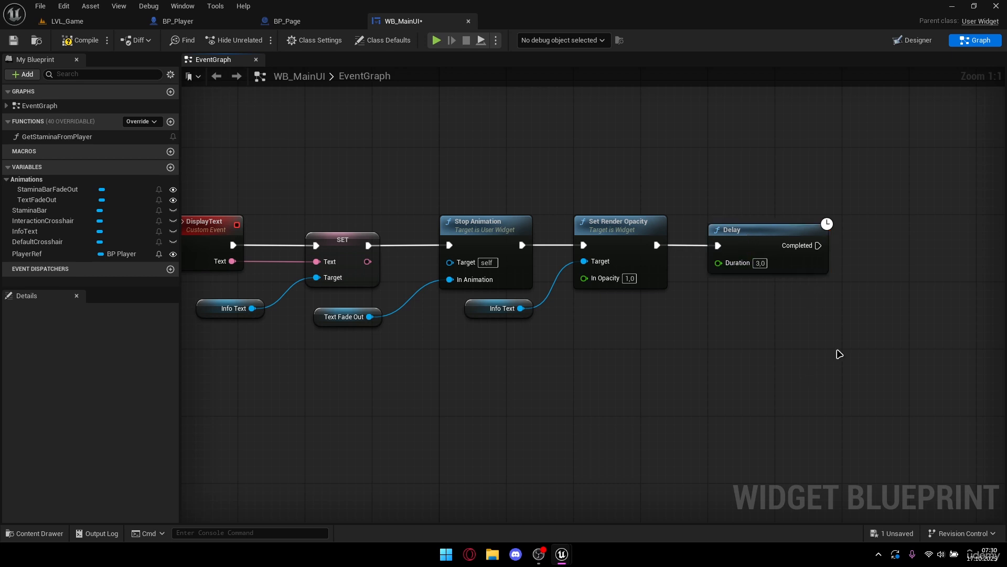
Get TextFadeOut again and run a Play Animation node on it once the Delay completes.
right_drag(838, 353, 658, 361)
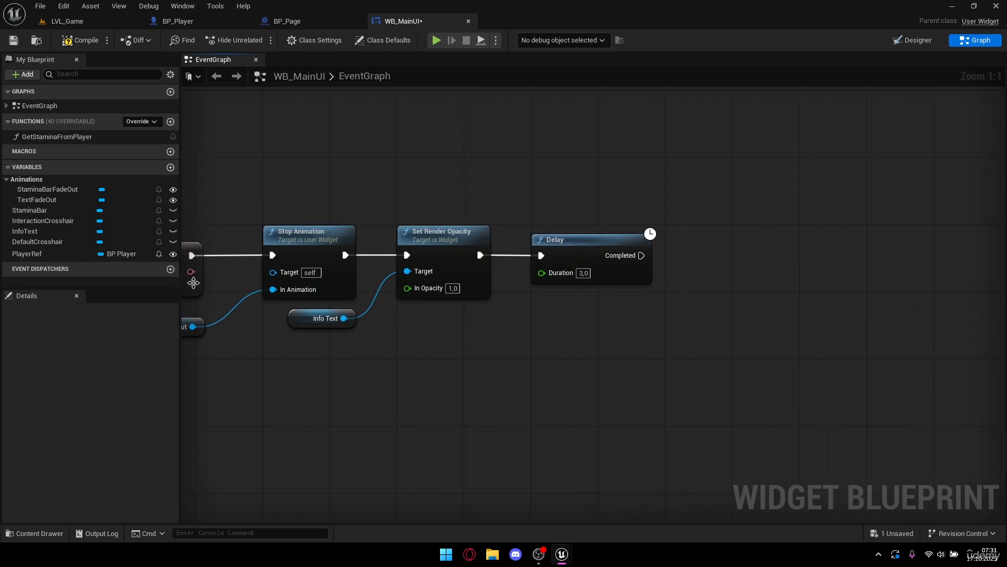
drag(56, 199, 686, 310)
text(pl)
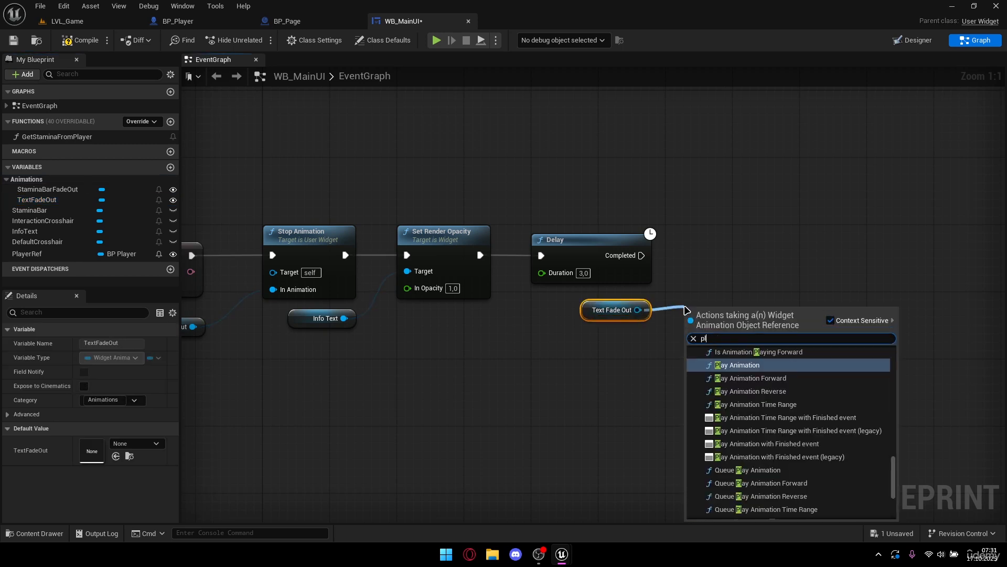
text(ay)
key(Return)
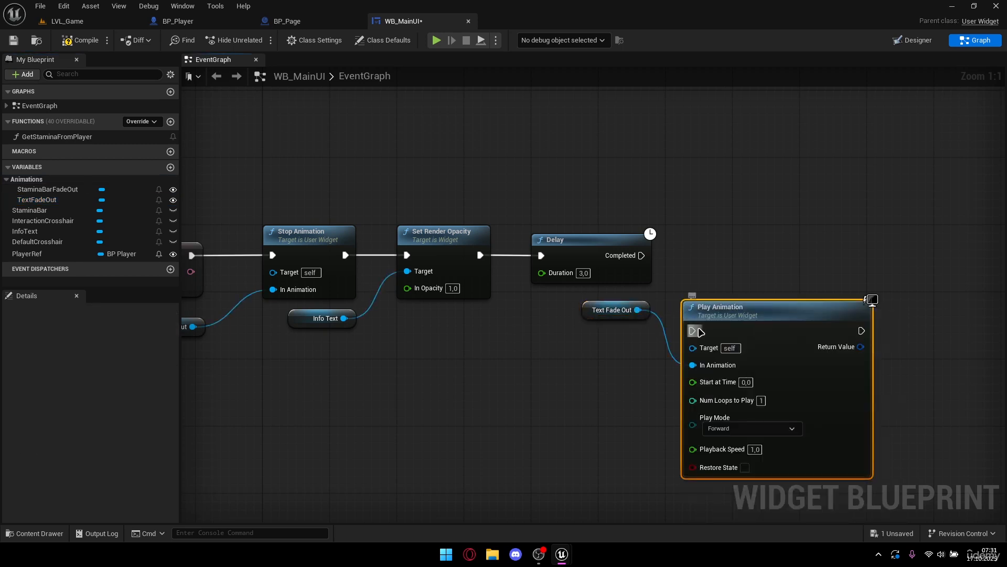
drag(692, 330, 641, 256)
drag(727, 316, 778, 241)
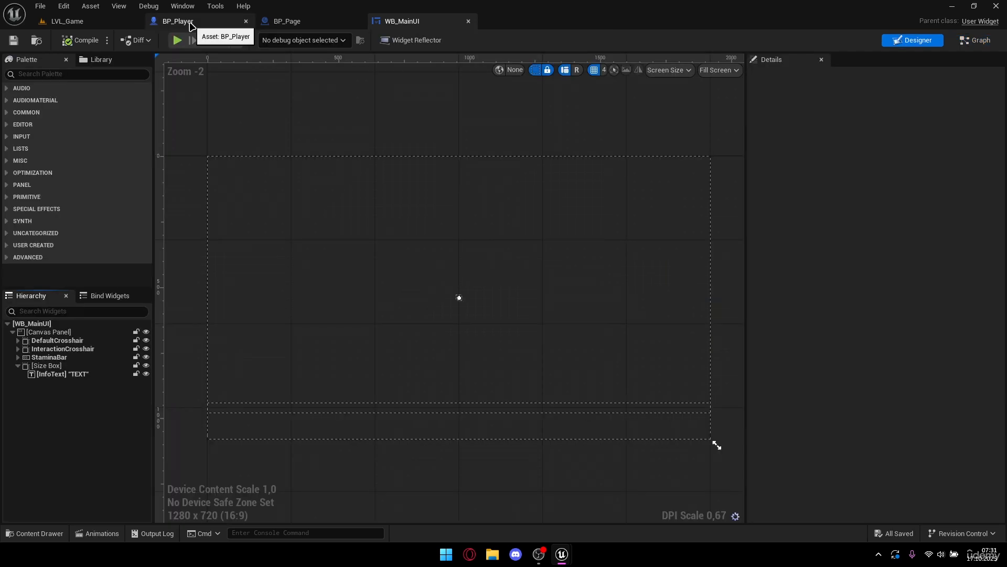
Switch to the BP_Player blueprint and show its EventGraph.
click(190, 22)
scroll(433, 141, down, 5)
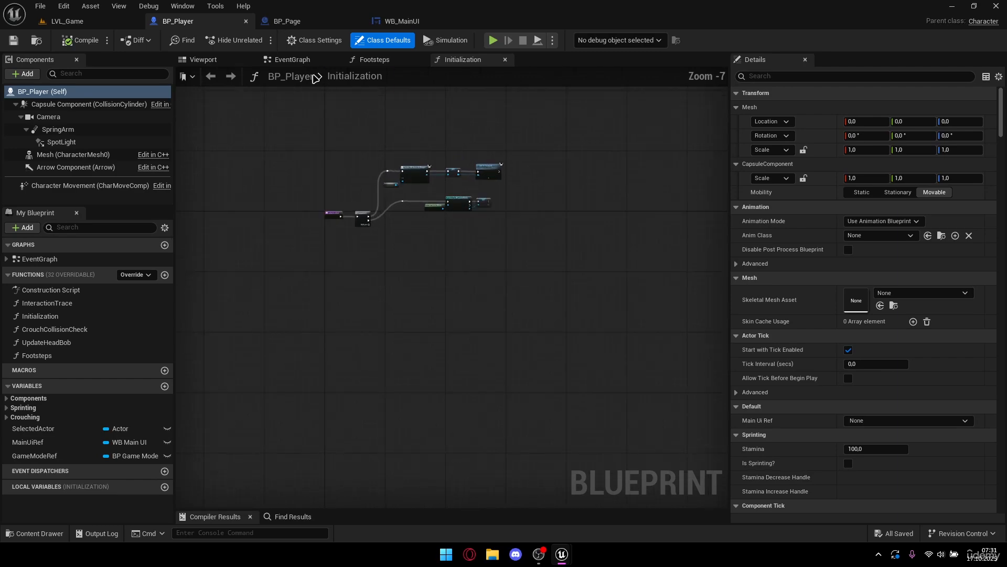
click(303, 62)
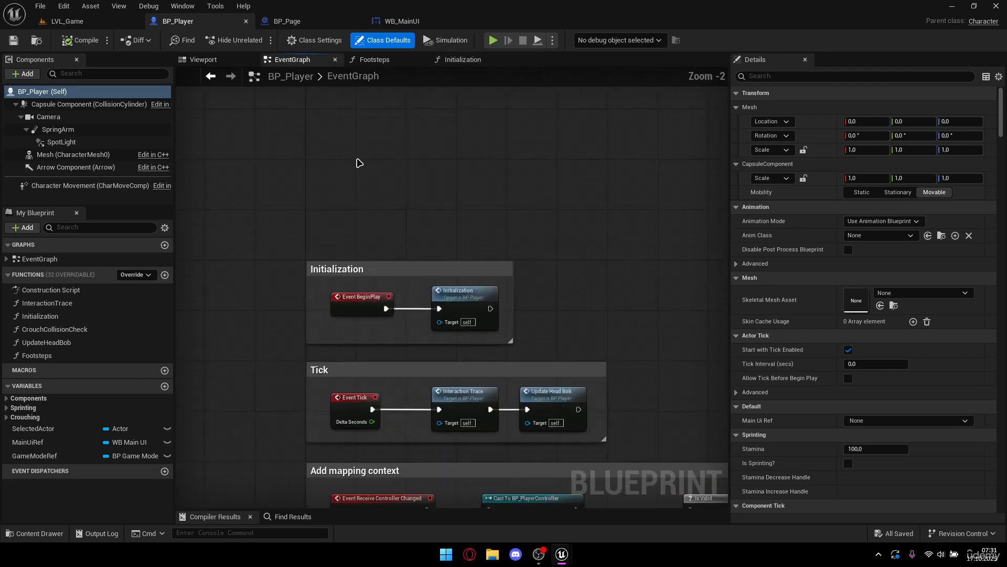
Add a Debug Key 1 event in the empty area above BP_Player's Initialization section.
right_click(359, 163)
text(q key)
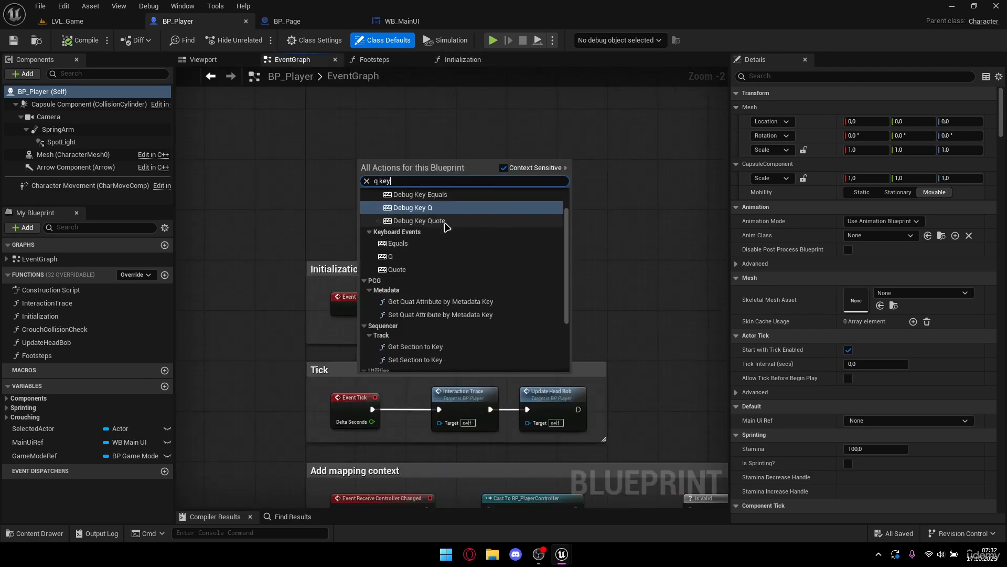
scroll(429, 250, up, 1)
key(ctrl+a)
text(1 ke)
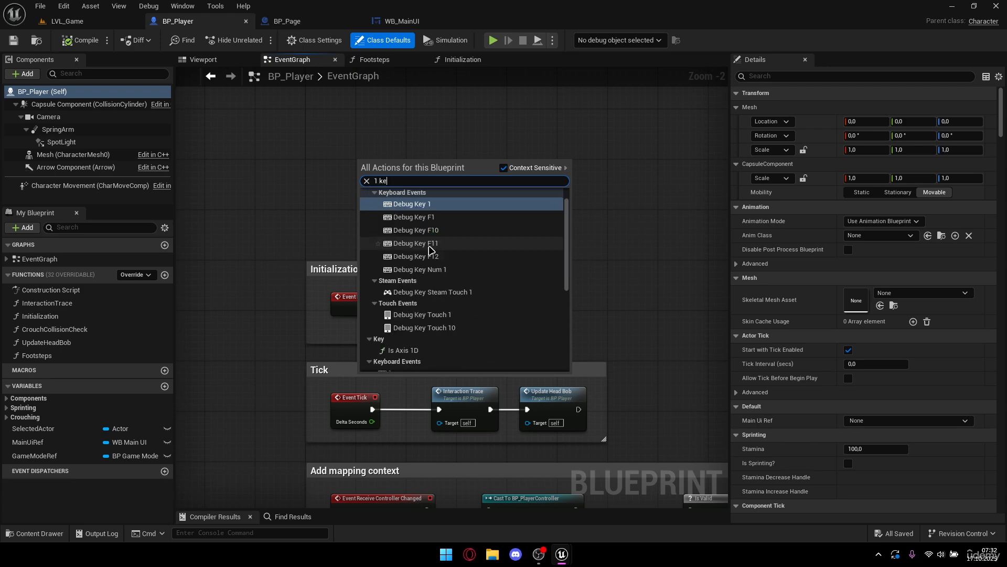
text(y)
click(416, 207)
scroll(374, 187, up, 2)
drag(363, 165, 296, 165)
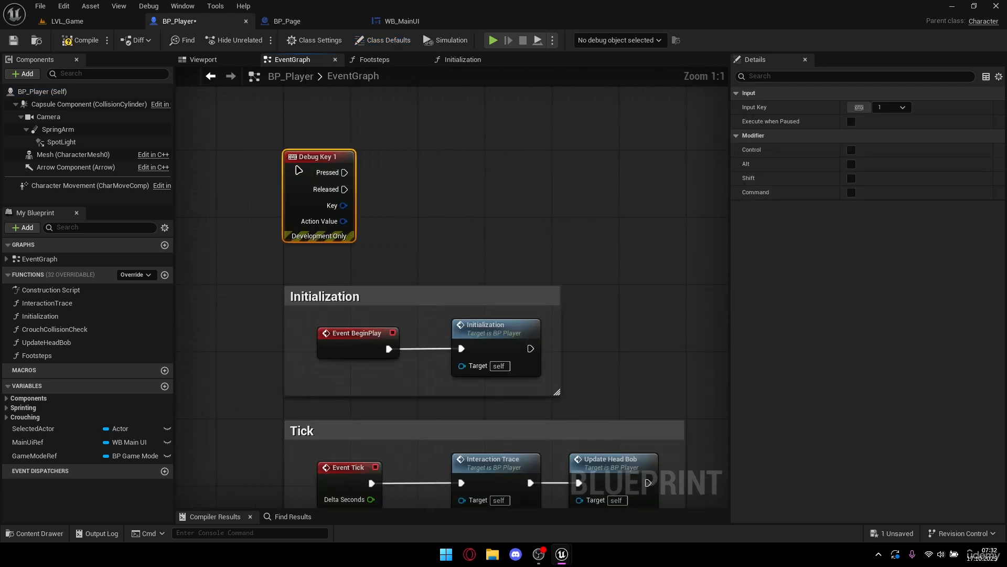
Get the MainUiRef variable beside the Debug Key 1 event and add a Display Text call that targets it.
right_drag(299, 170, 247, 211)
drag(292, 213, 329, 205)
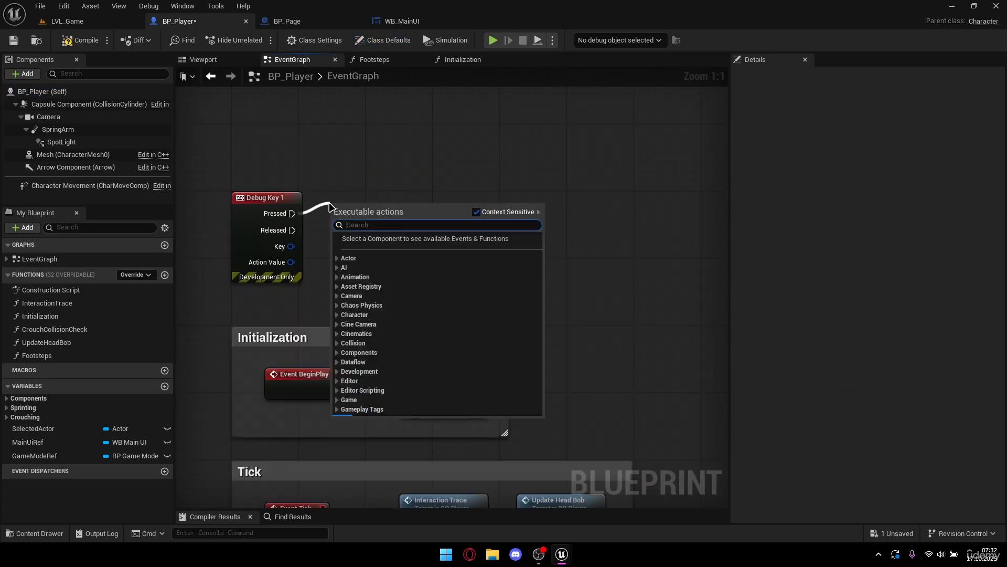
drag(28, 442, 333, 235)
click(403, 21)
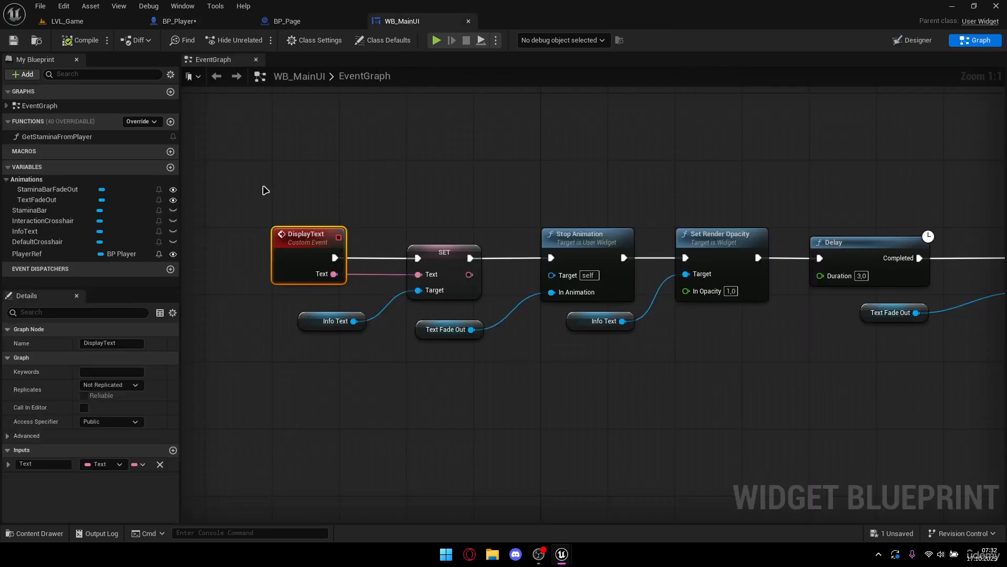
click(202, 22)
drag(388, 242, 409, 233)
text(display)
key(Return)
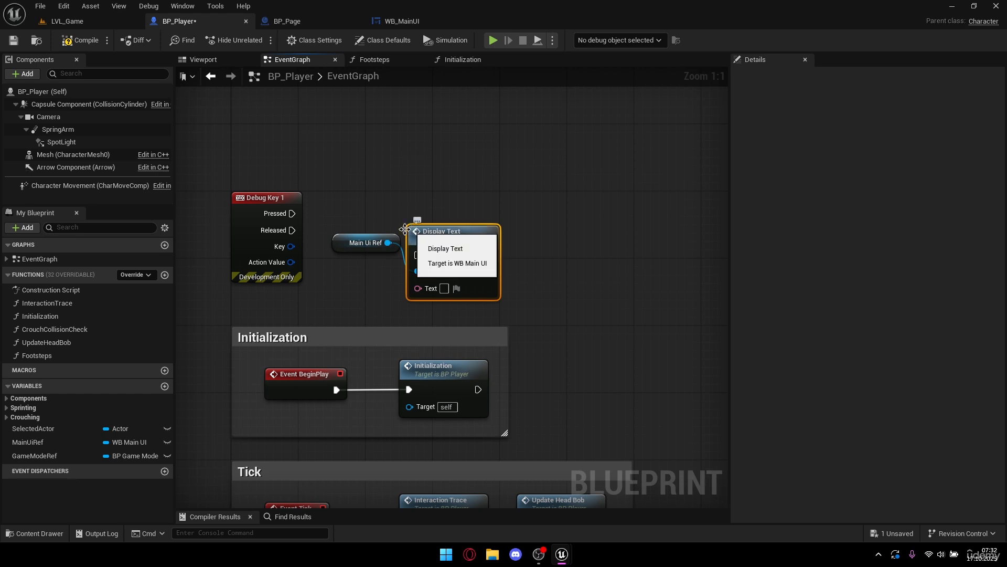
Run Display Text from Debug Key 1's Pressed output, align the node with the event, and set its Text to TEST.
drag(292, 213, 417, 255)
drag(466, 272, 492, 230)
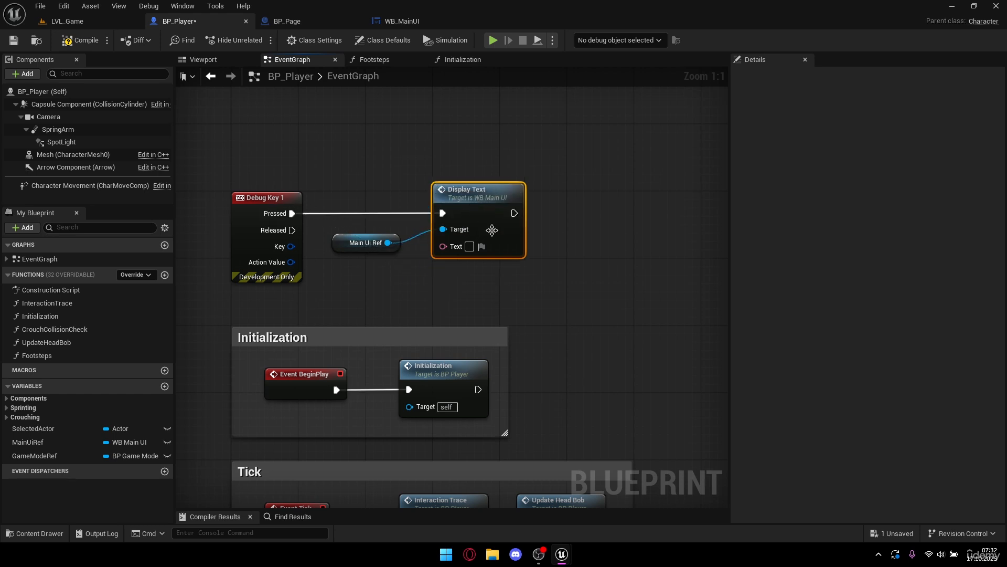
click(469, 246)
text(TEST)
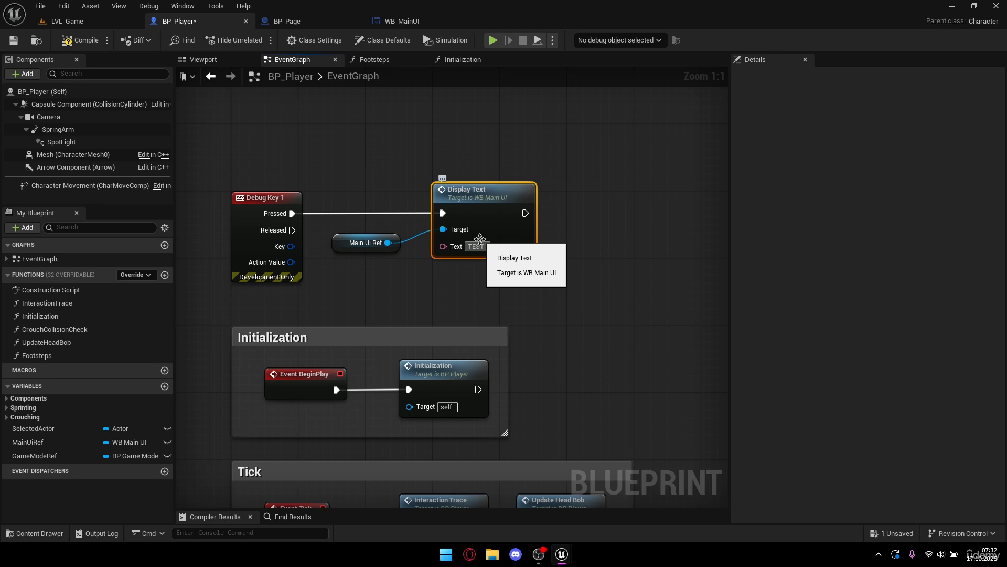
click(593, 276)
Compile and save BP_Player, and start a play session to test the debug key.
click(69, 40)
click(14, 40)
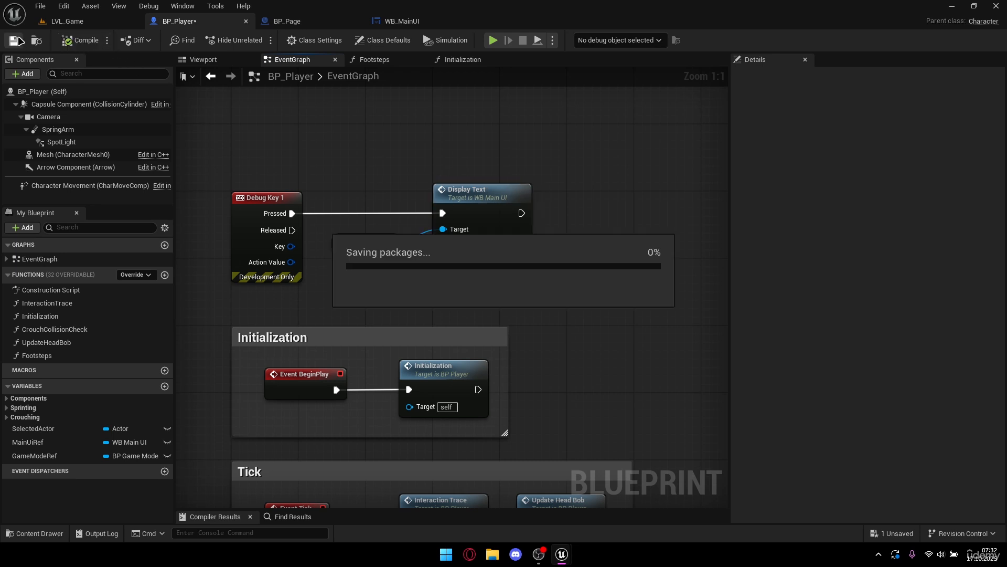
click(492, 41)
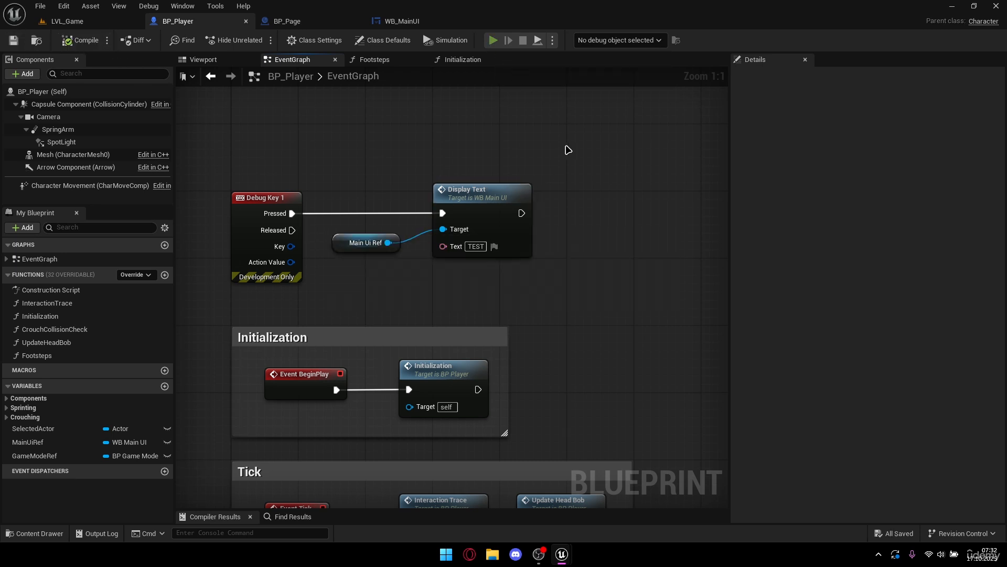